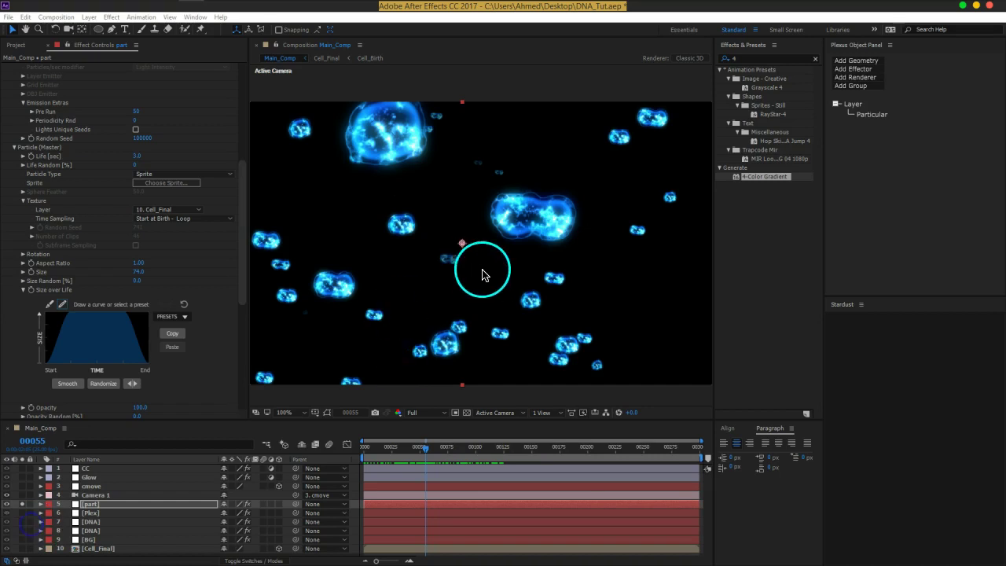
Scrub the Particular particle Life [sec] up to 12.0 in Effect Controls
{"action": "scroll", "coordinate": [241, 267], "scroll_direction": "up", "scroll_amount": 3}
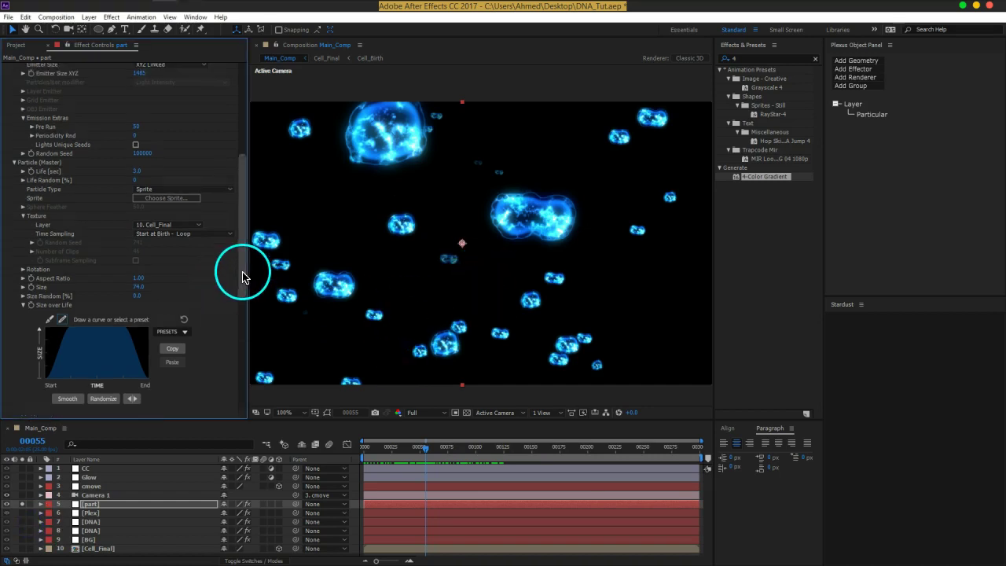
{"action": "left_click_drag", "start_coordinate": [242, 267], "coordinate": [243, 206]}
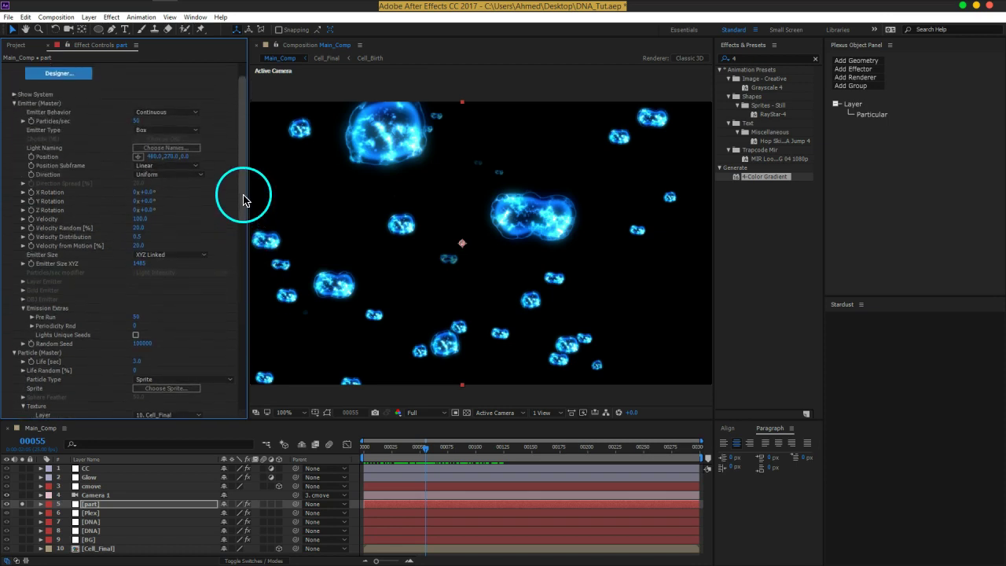
{"action": "left_click_drag", "start_coordinate": [243, 207], "coordinate": [252, 223]}
{"action": "scroll", "coordinate": [249, 228], "scroll_direction": "down", "scroll_amount": 3}
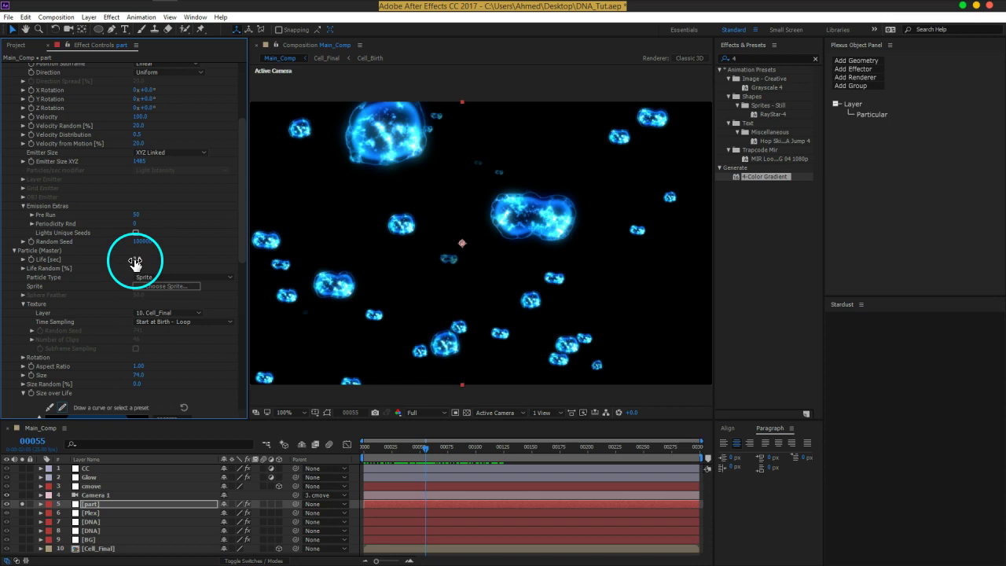
{"action": "left_click_drag", "start_coordinate": [159, 260], "coordinate": [233, 267]}
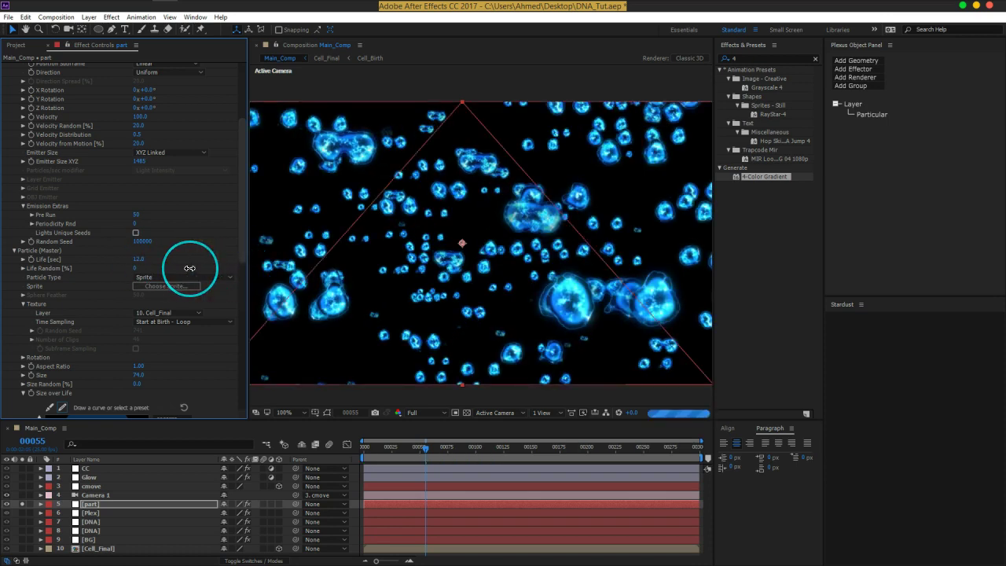
{"action": "left_click_drag", "start_coordinate": [242, 253], "coordinate": [236, 189]}
Set Emitter Particles/sec to 10 and preview the comp from frame 0
{"action": "left_click", "coordinate": [138, 145]}
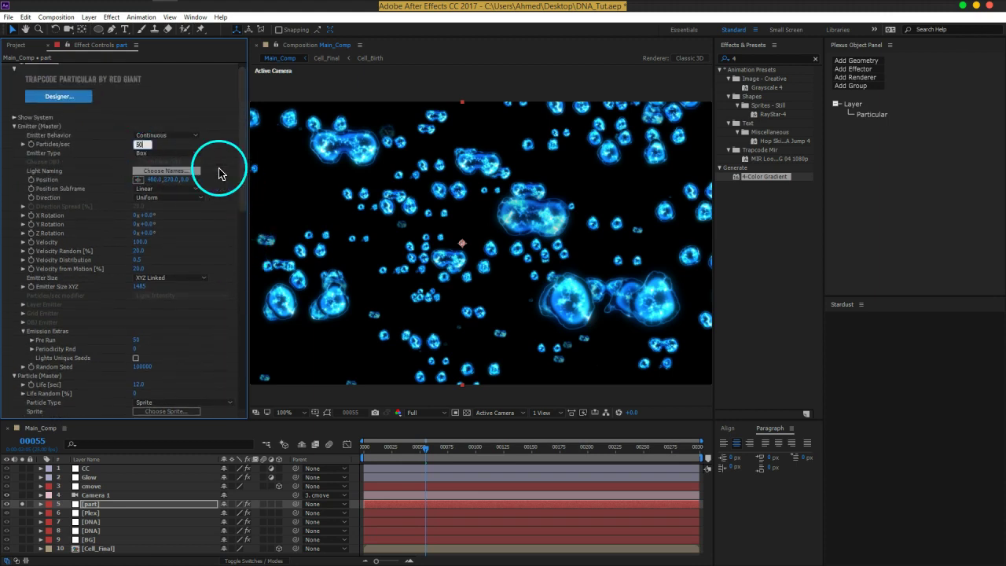
{"action": "key", "text": "Return"}
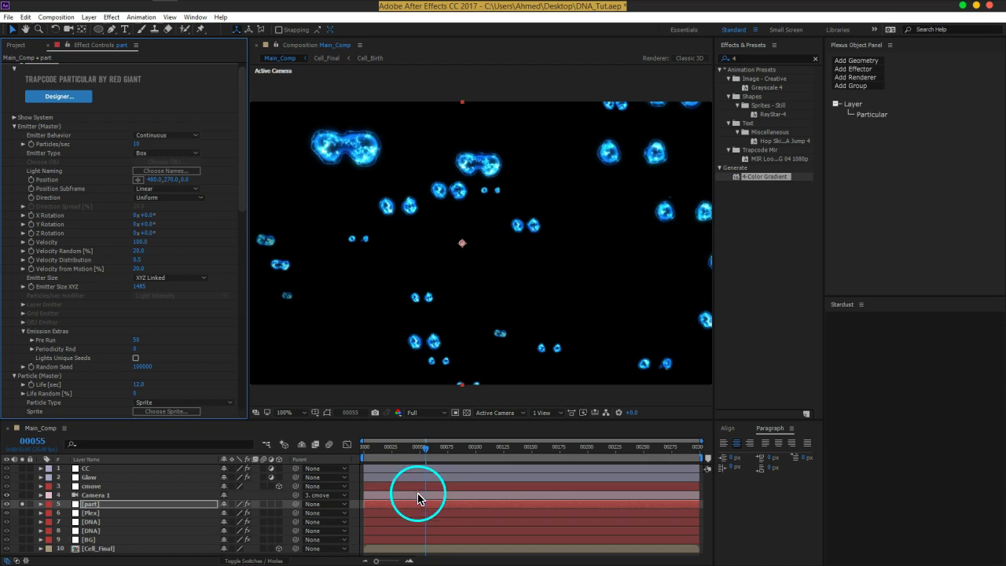
{"action": "left_click", "coordinate": [363, 447]}
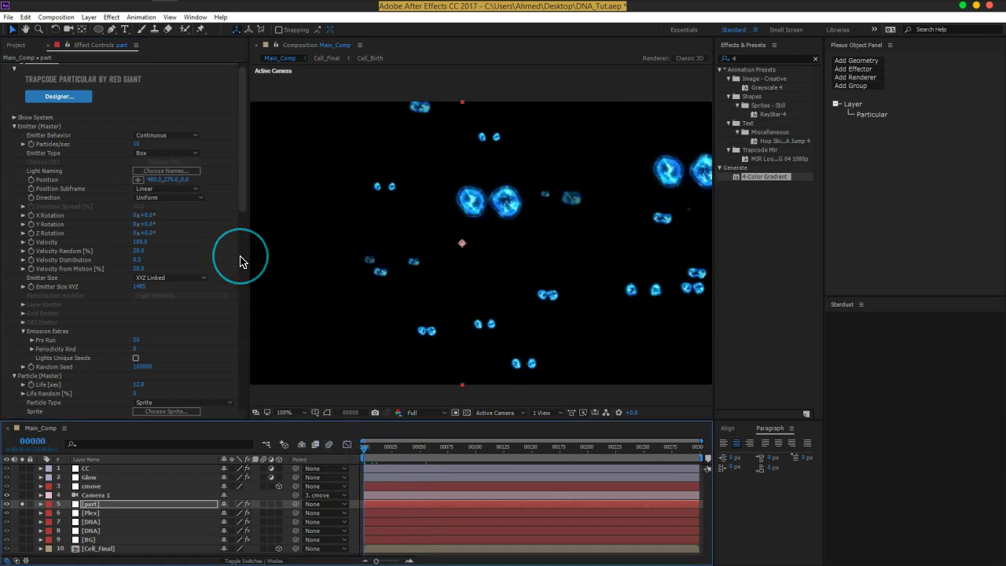
{"action": "key", "text": "space"}
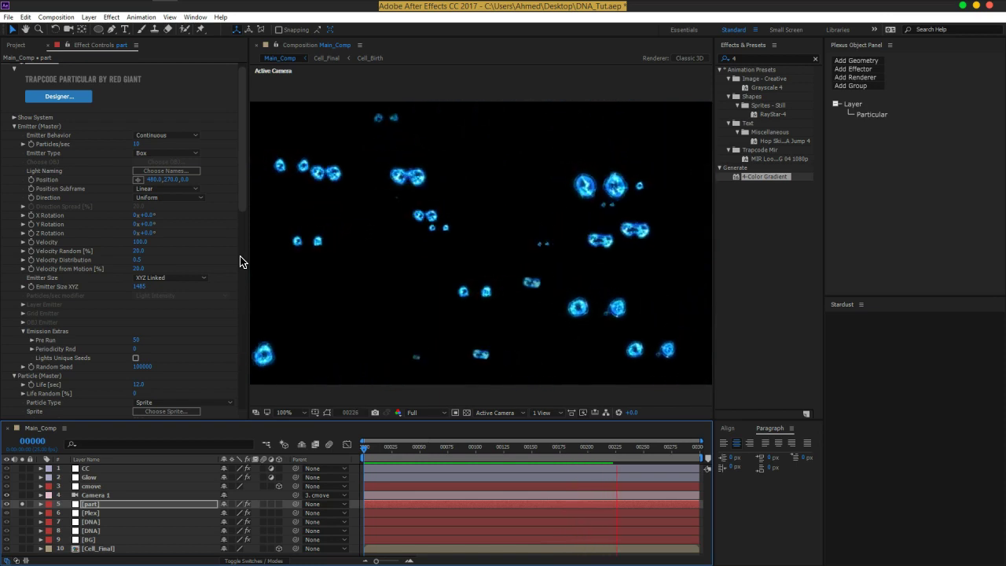
{"action": "left_click", "coordinate": [160, 259]}
{"action": "left_click_drag", "start_coordinate": [241, 195], "coordinate": [240, 271]}
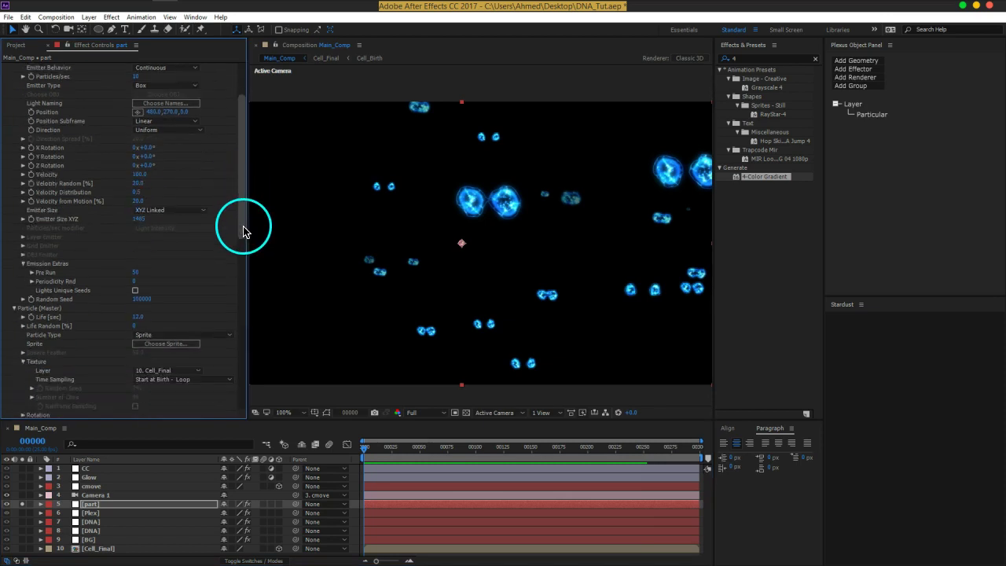
Set texture Time Sampling to Split Clip - Loop and preview the result
{"action": "scroll", "coordinate": [235, 267], "scroll_direction": "down", "scroll_amount": 2}
{"action": "left_click", "coordinate": [186, 255]}
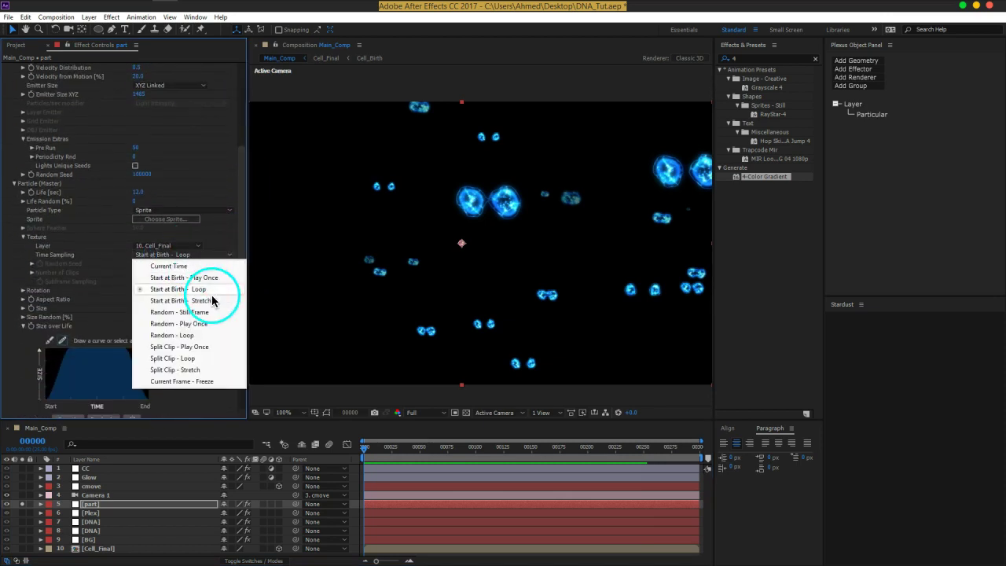
{"action": "left_click", "coordinate": [178, 358]}
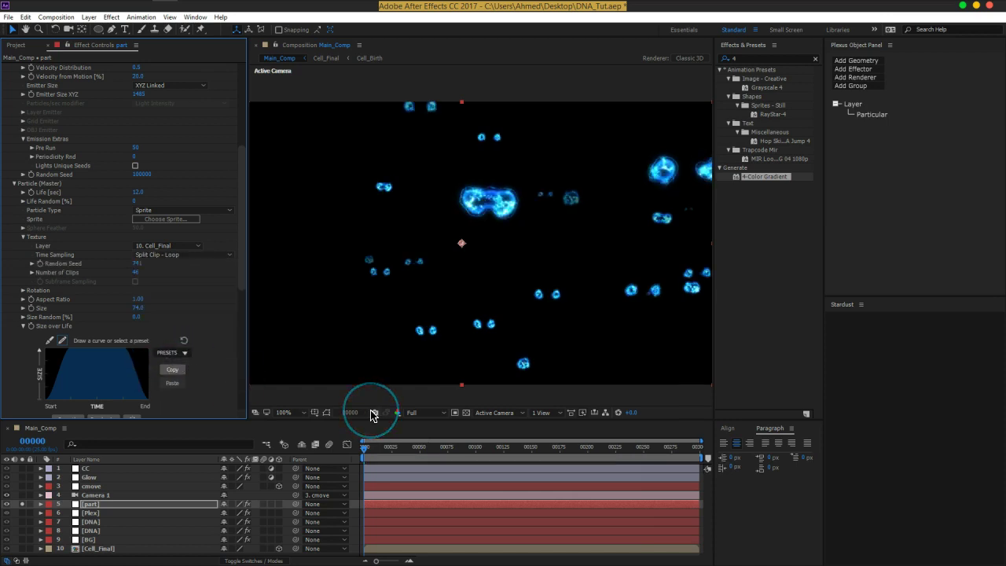
{"action": "key", "text": "space"}
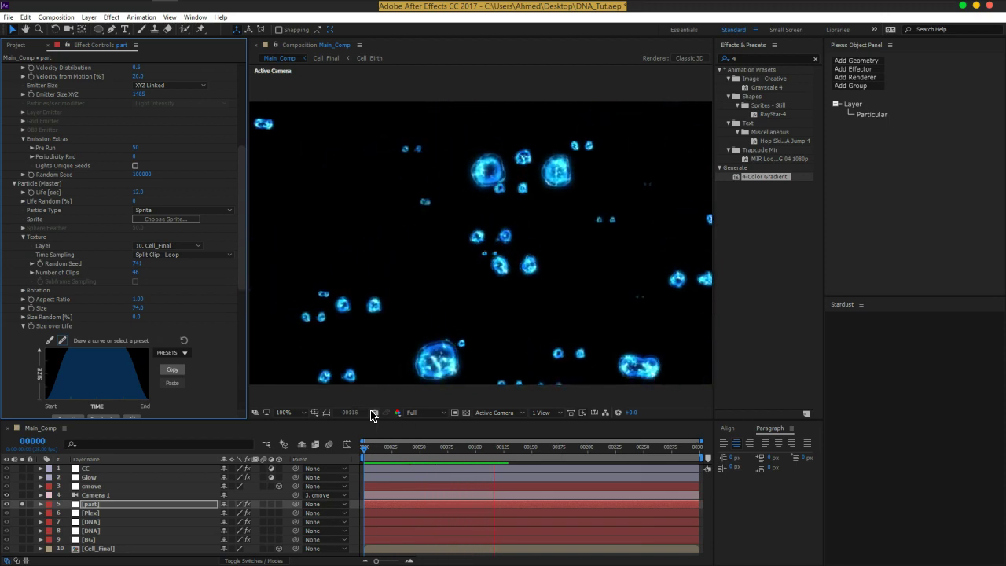
{"action": "key", "text": "space"}
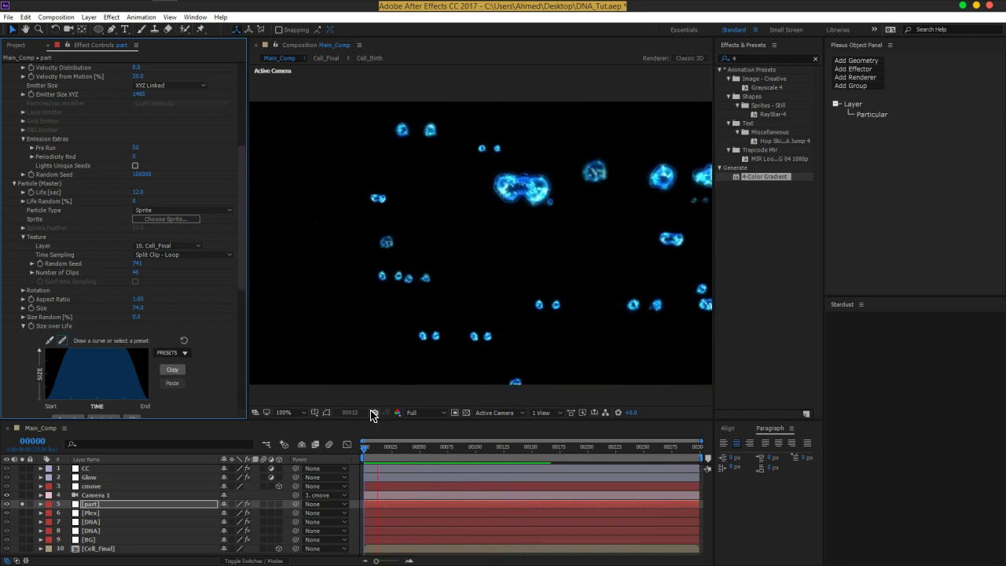
Switch Time Sampling to Start at Birth - Stretch and preview again
{"action": "left_click", "coordinate": [200, 258]}
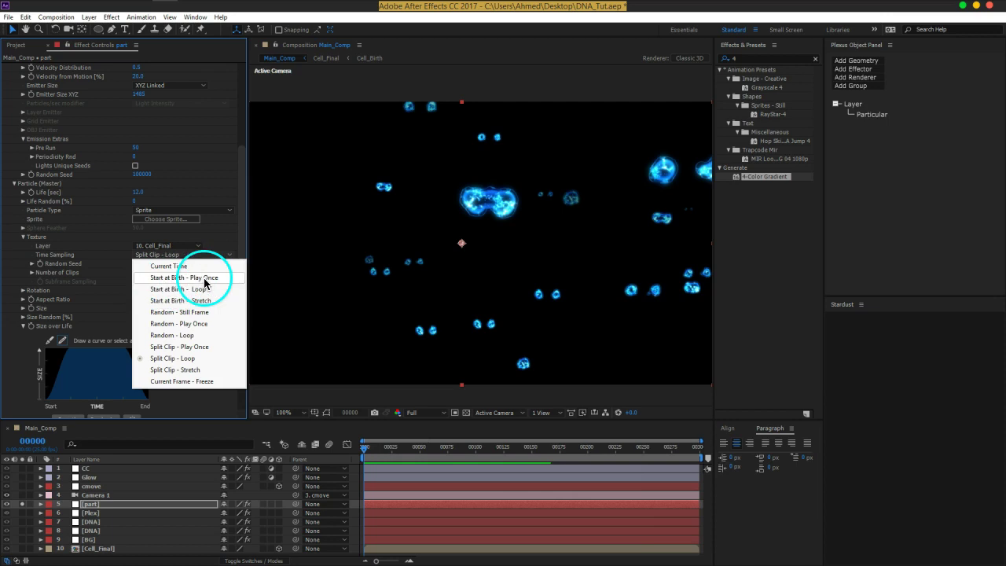
{"action": "left_click", "coordinate": [175, 300]}
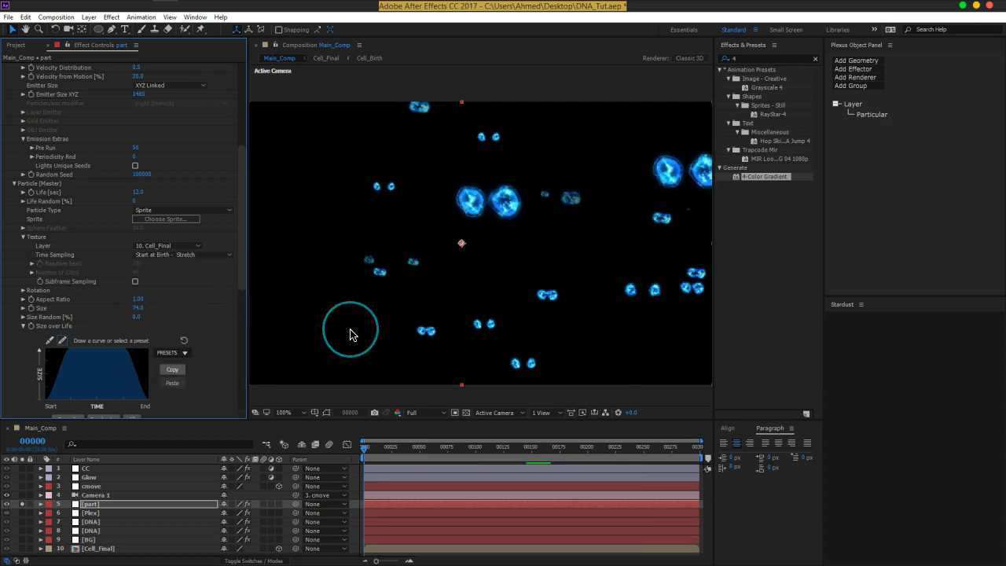
{"action": "key", "text": "space"}
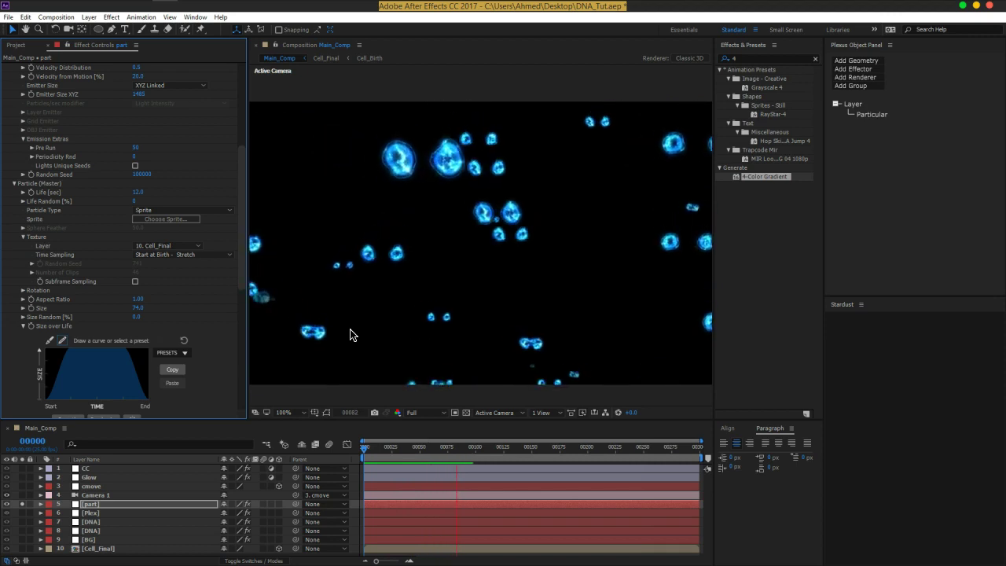
{"action": "left_click", "coordinate": [254, 277]}
{"action": "left_click", "coordinate": [197, 255]}
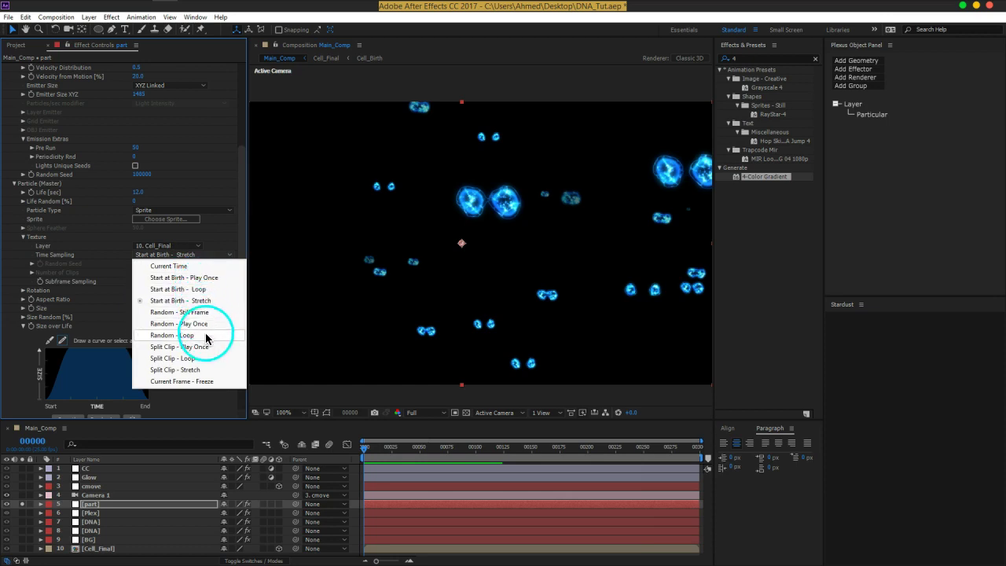
Set Time Sampling to Start at Birth - Play Once and enable Subframe Sampling
{"action": "left_click", "coordinate": [177, 347]}
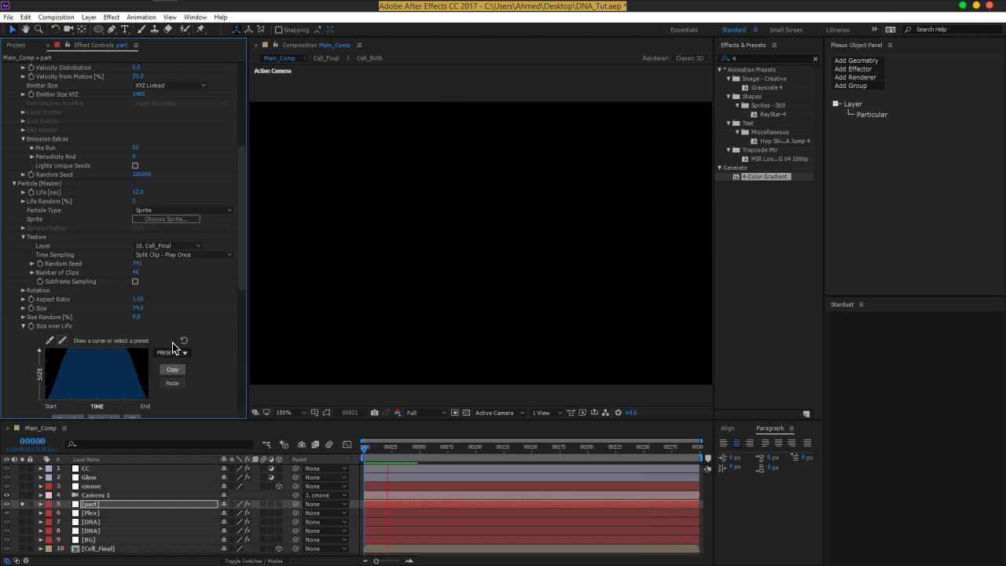
{"action": "mouse_move", "coordinate": [180, 254]}
{"action": "left_mouse_down"}
{"action": "mouse_move", "coordinate": [204, 381]}
{"action": "mouse_move", "coordinate": [155, 287]}
{"action": "left_mouse_up"}
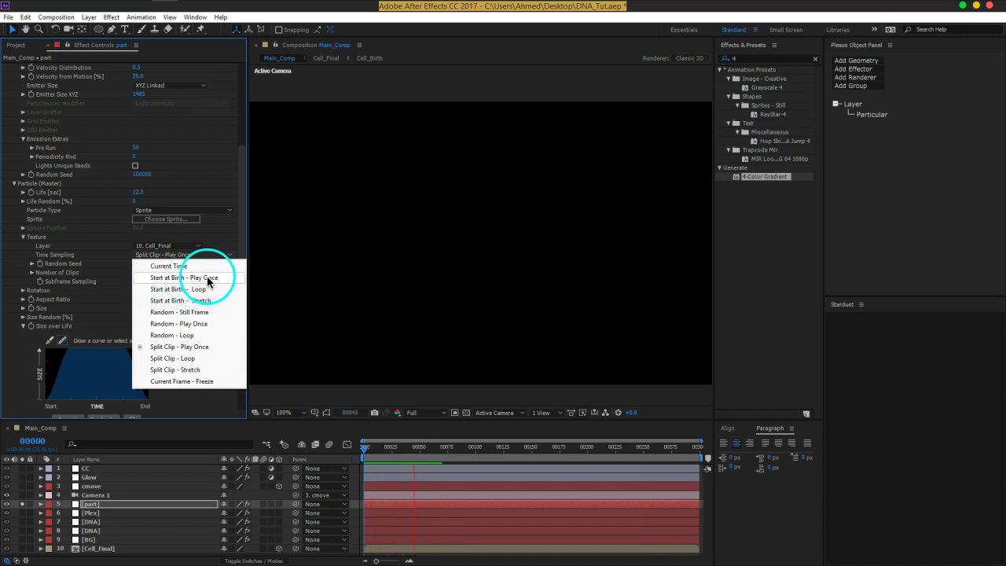
{"action": "left_click_drag", "start_coordinate": [208, 283], "coordinate": [208, 281]}
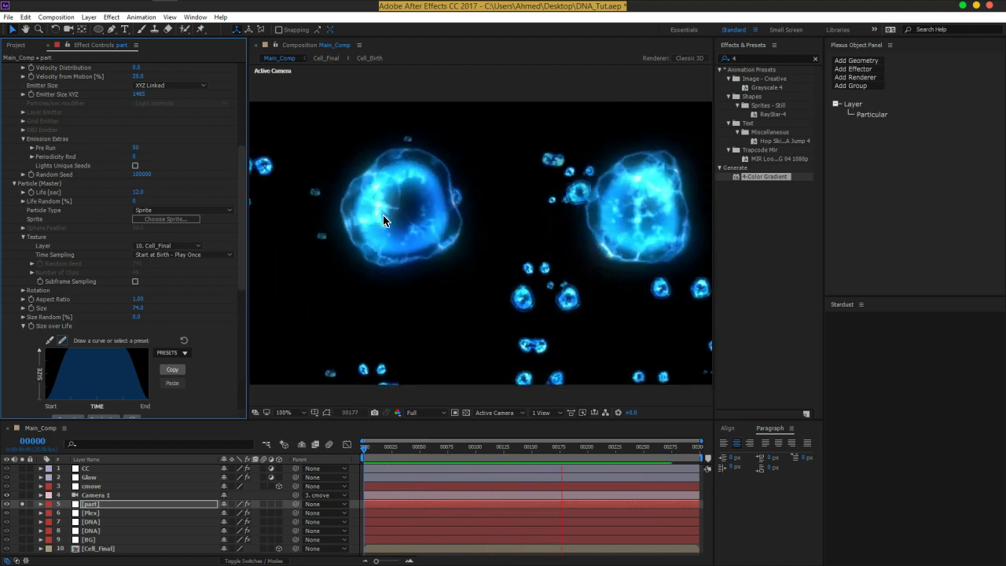
{"action": "key", "text": "space"}
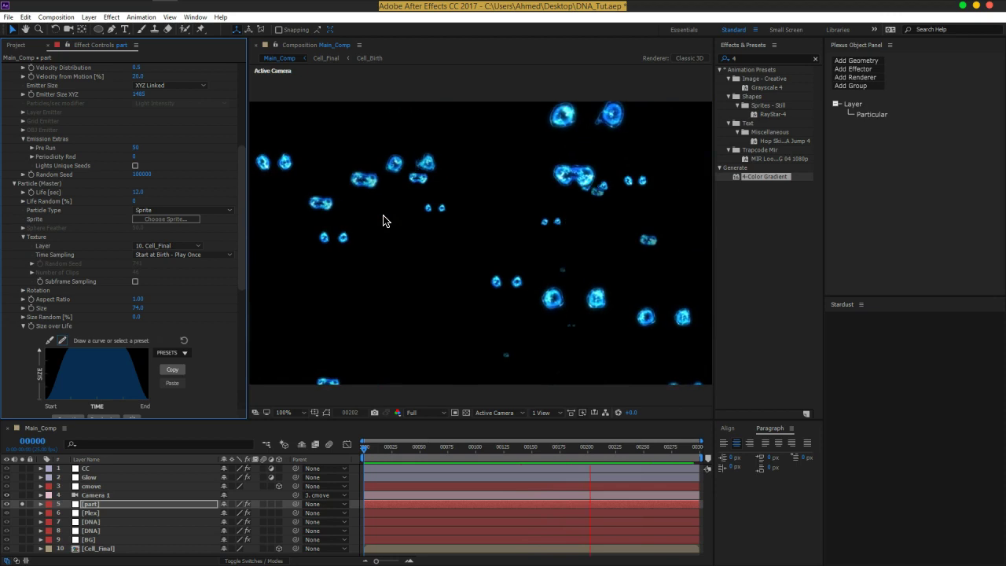
{"action": "left_click", "coordinate": [135, 282]}
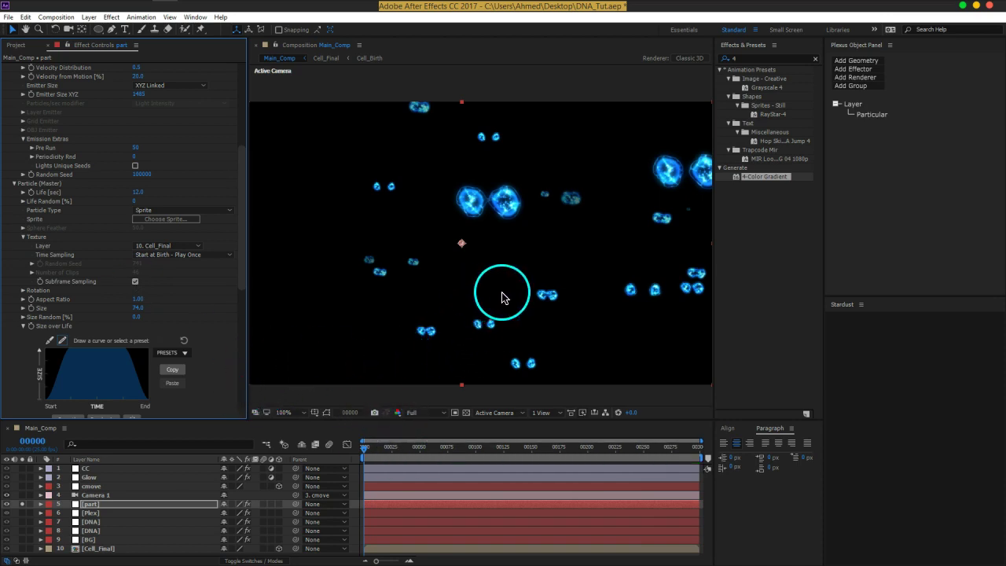
Set particle Life to 15 seconds, Size to 115 and Size Random to 73
{"action": "left_click_drag", "start_coordinate": [500, 289], "coordinate": [516, 299]}
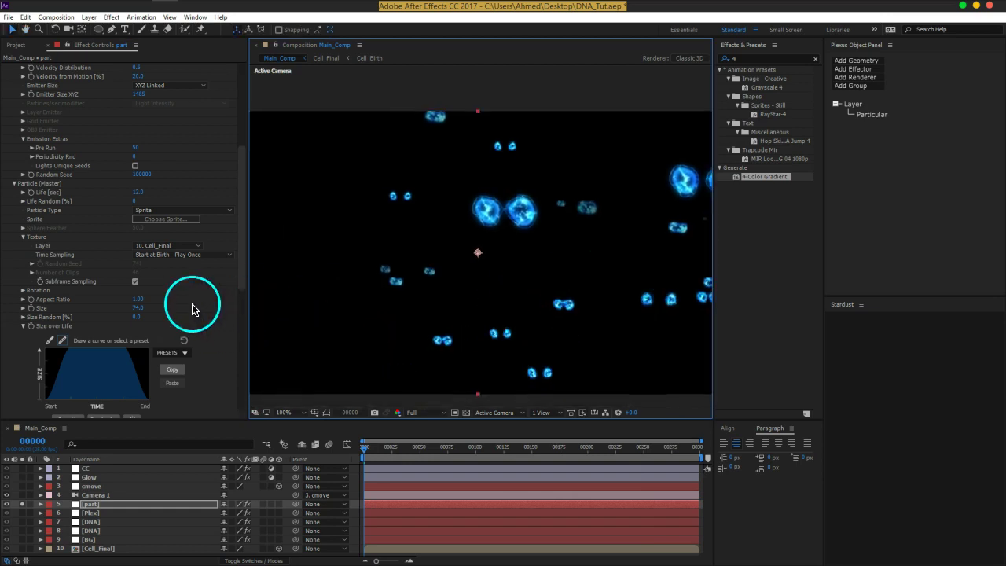
{"action": "left_click", "coordinate": [138, 191]}
{"action": "type", "text": "15"}
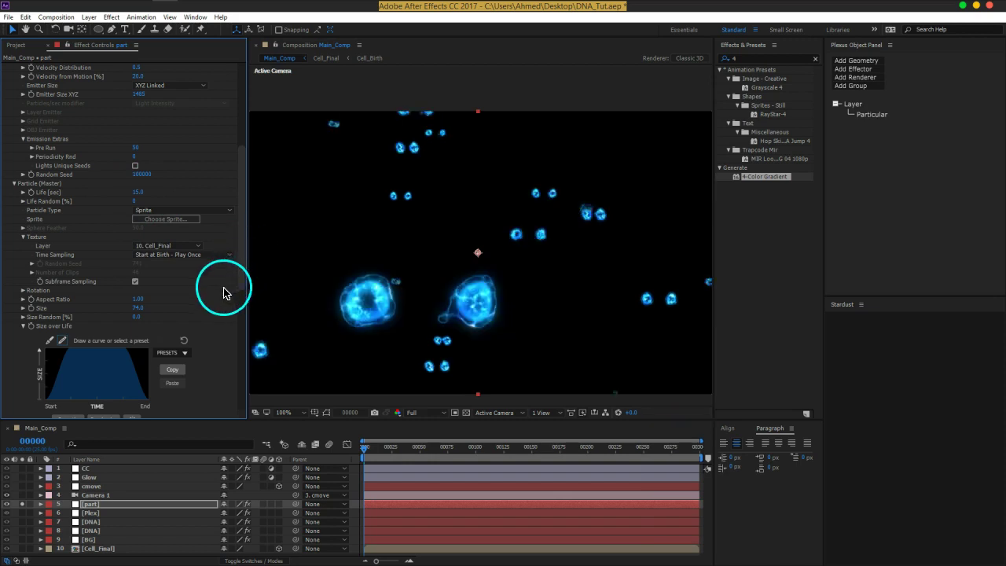
{"action": "scroll", "coordinate": [210, 296], "scroll_direction": "down", "scroll_amount": 1}
{"action": "scroll", "coordinate": [210, 296], "scroll_direction": "down", "scroll_amount": 2}
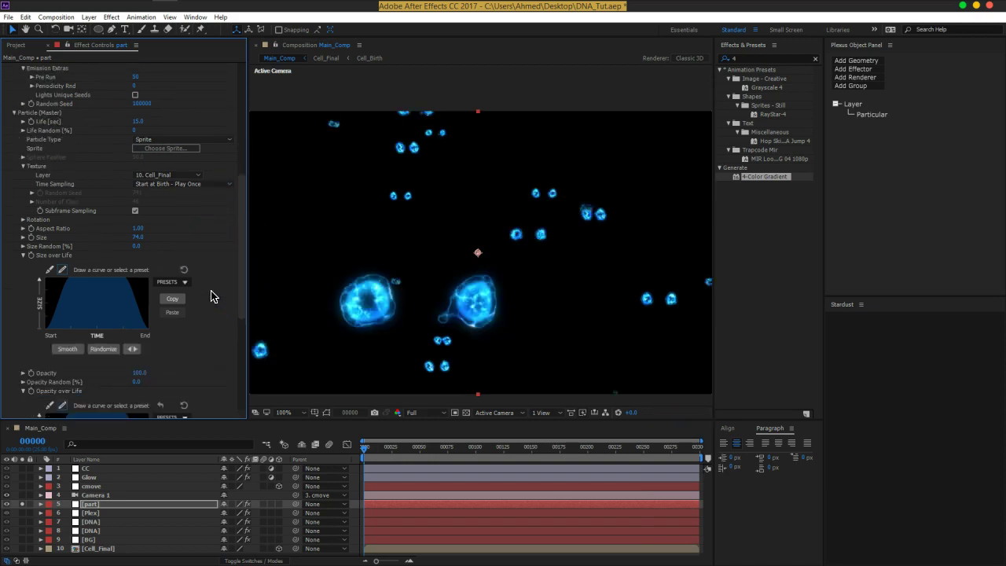
{"action": "left_click_drag", "start_coordinate": [145, 238], "coordinate": [179, 247]}
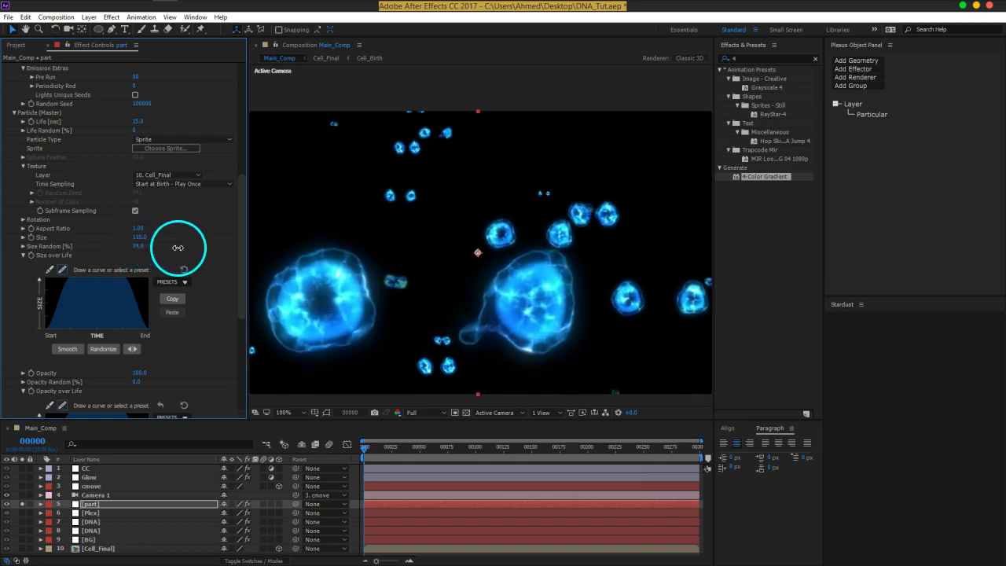
{"action": "mouse_move", "coordinate": [505, 324]}
{"action": "left_mouse_down"}
{"action": "mouse_move", "coordinate": [567, 327]}
{"action": "mouse_move", "coordinate": [494, 318]}
{"action": "left_mouse_up"}
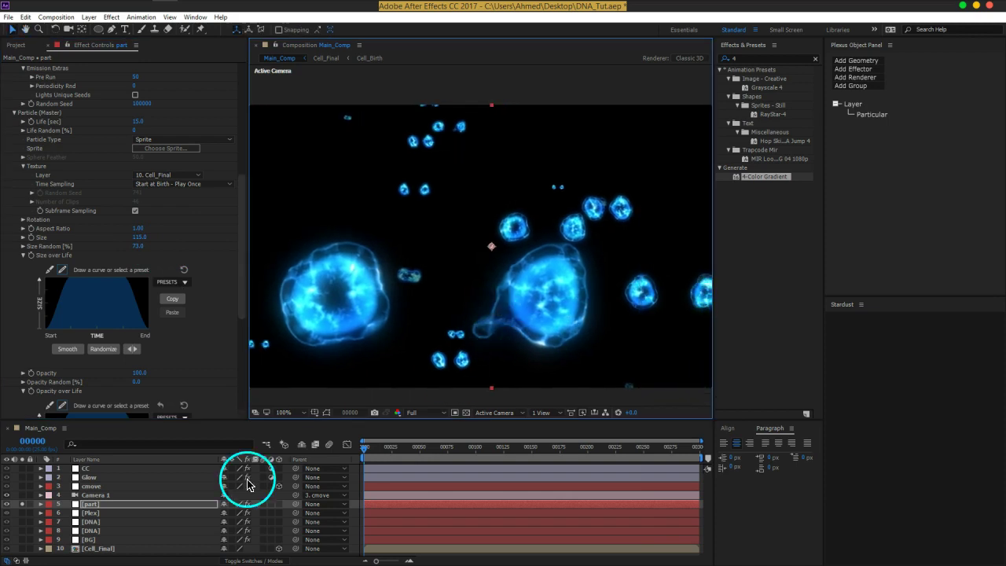
Select the part layer and orbit and zoom the camera to frame cells over the DNA helix
{"action": "left_click", "coordinate": [131, 509]}
{"action": "left_click", "coordinate": [113, 509]}
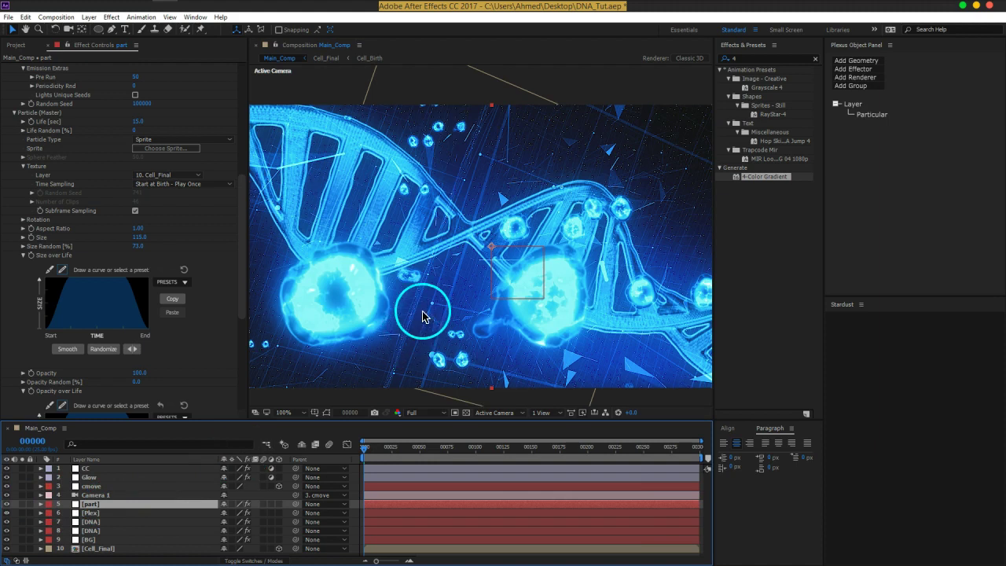
{"action": "left_click_drag", "start_coordinate": [423, 316], "coordinate": [437, 287]}
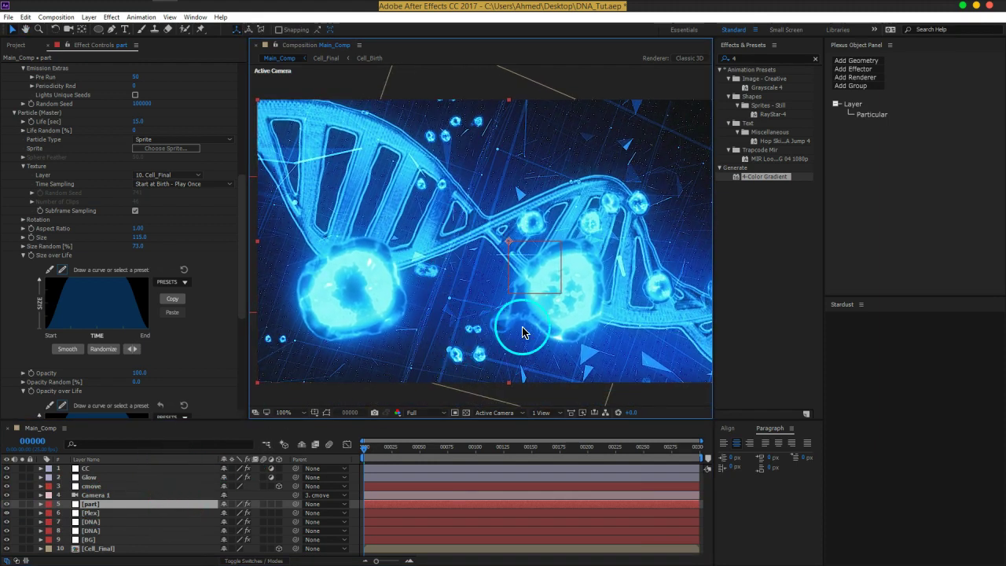
{"action": "scroll", "coordinate": [516, 334], "scroll_direction": "up", "scroll_amount": 2}
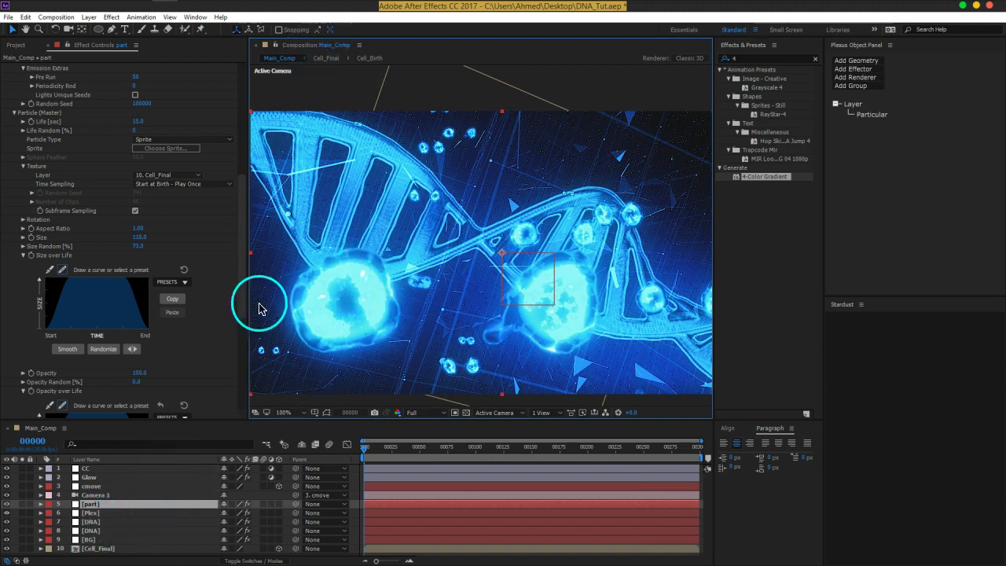
Open the Cell_Final precomp and turn Adjustment Layer 4's visibility back on
{"action": "double_click", "coordinate": [103, 548]}
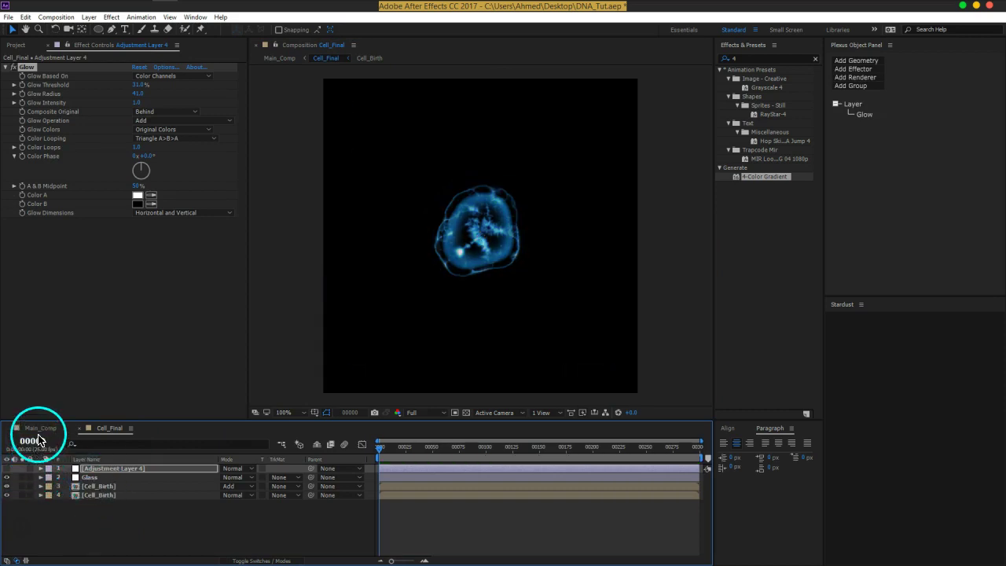
{"action": "left_click", "coordinate": [41, 428]}
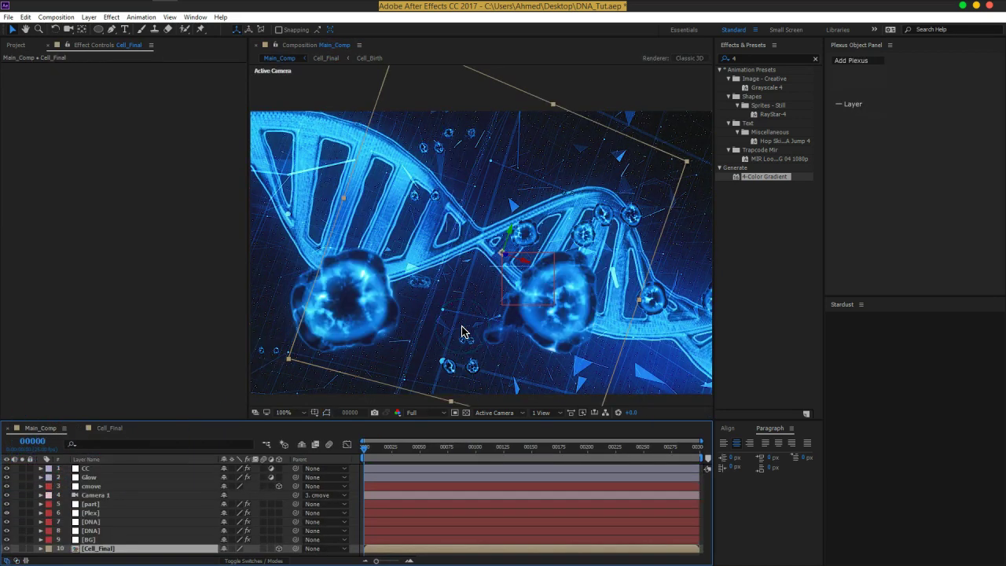
{"action": "left_click_drag", "start_coordinate": [450, 318], "coordinate": [503, 324]}
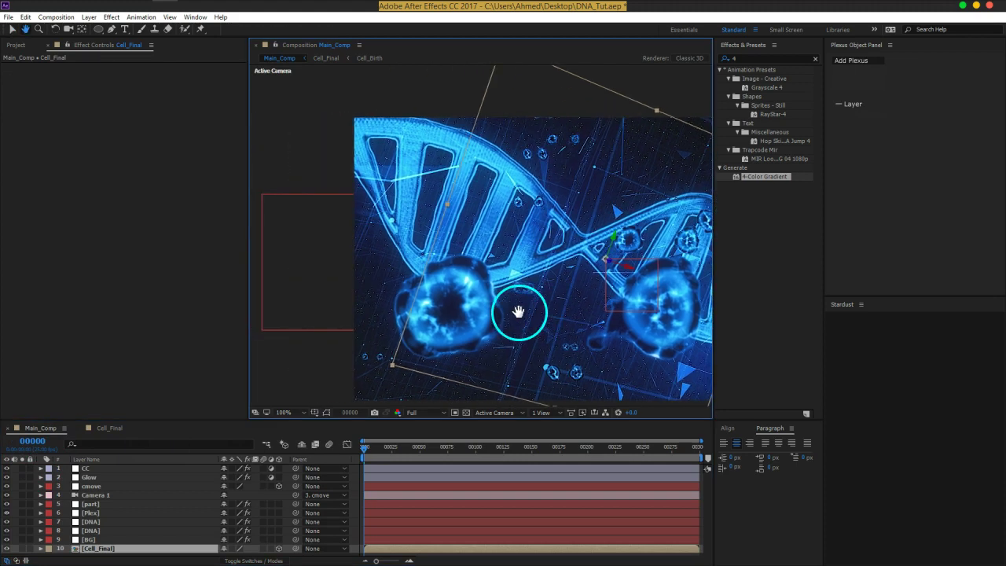
{"action": "left_click", "coordinate": [110, 427]}
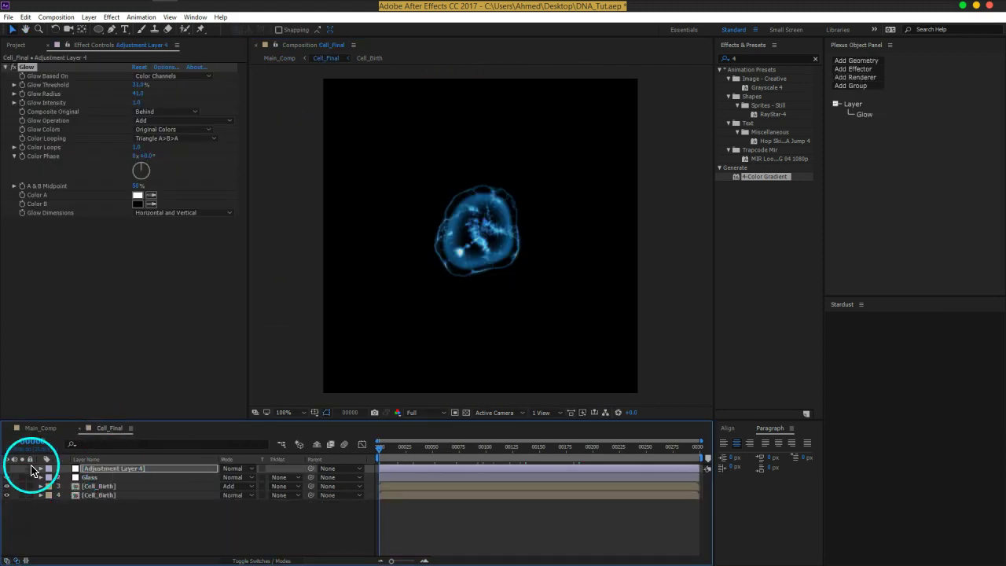
{"action": "left_click", "coordinate": [6, 468]}
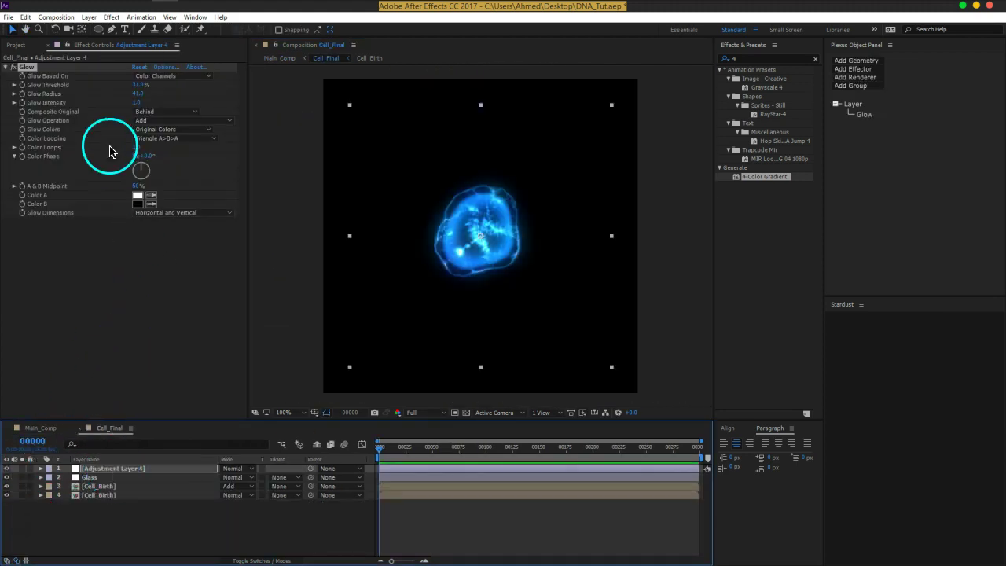
Lower Glow Intensity to 0.5 and check the dimmer glow in Main_Comp
{"action": "left_click", "coordinate": [137, 102]}
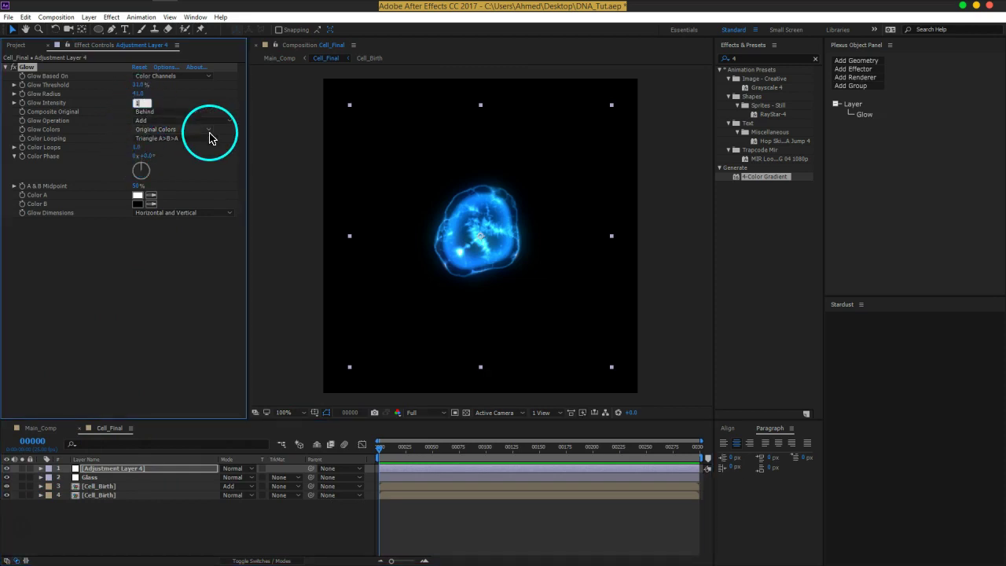
{"action": "type", "text": ".5"}
{"action": "key", "text": "Return"}
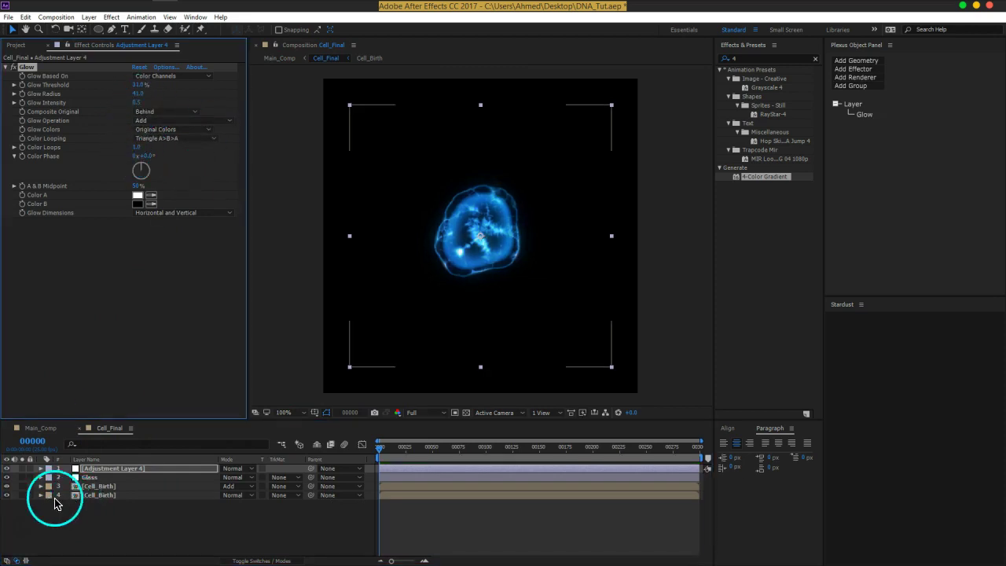
{"action": "left_click", "coordinate": [47, 428]}
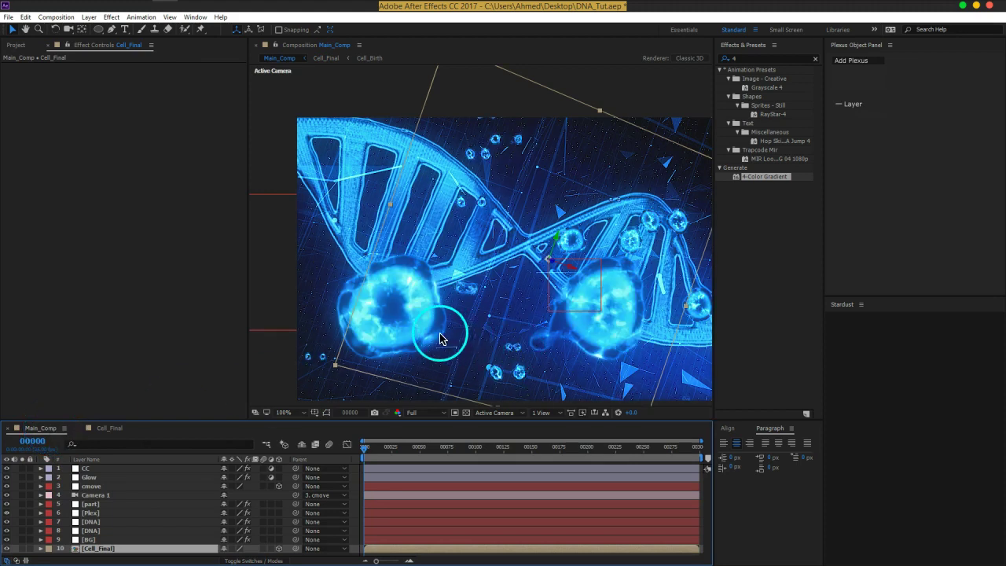
{"action": "left_click", "coordinate": [110, 428]}
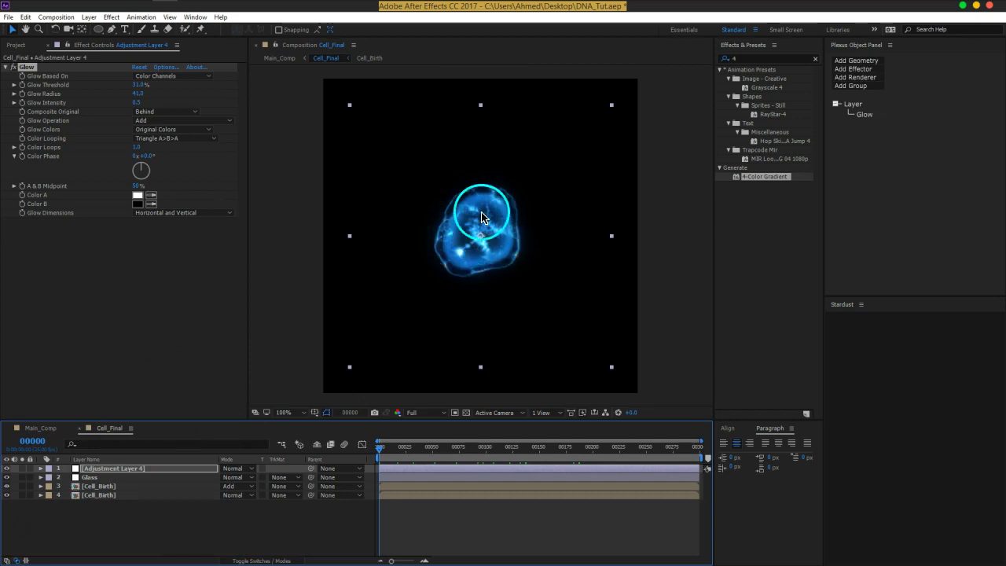
{"action": "left_click", "coordinate": [147, 470]}
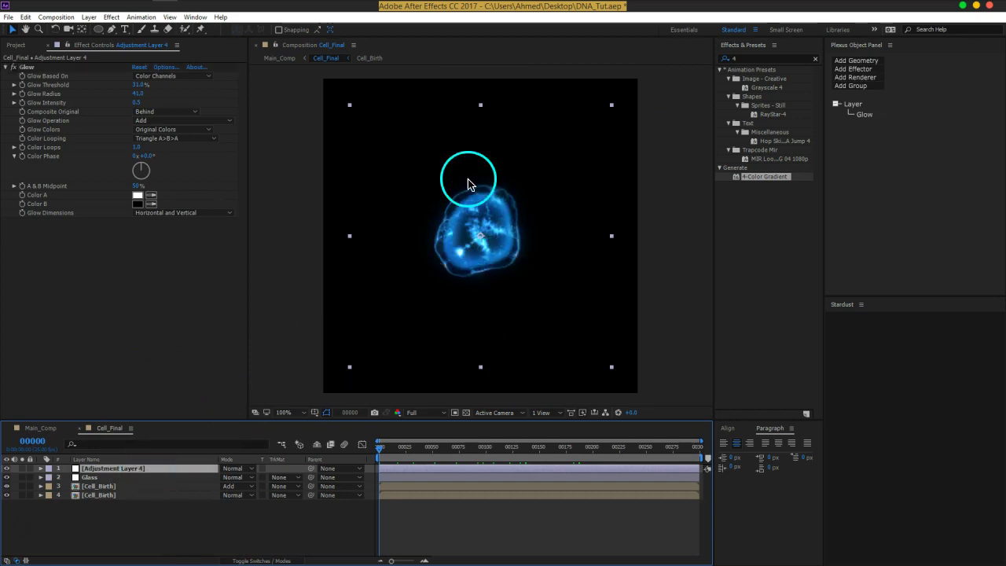
{"action": "left_click", "coordinate": [498, 219]}
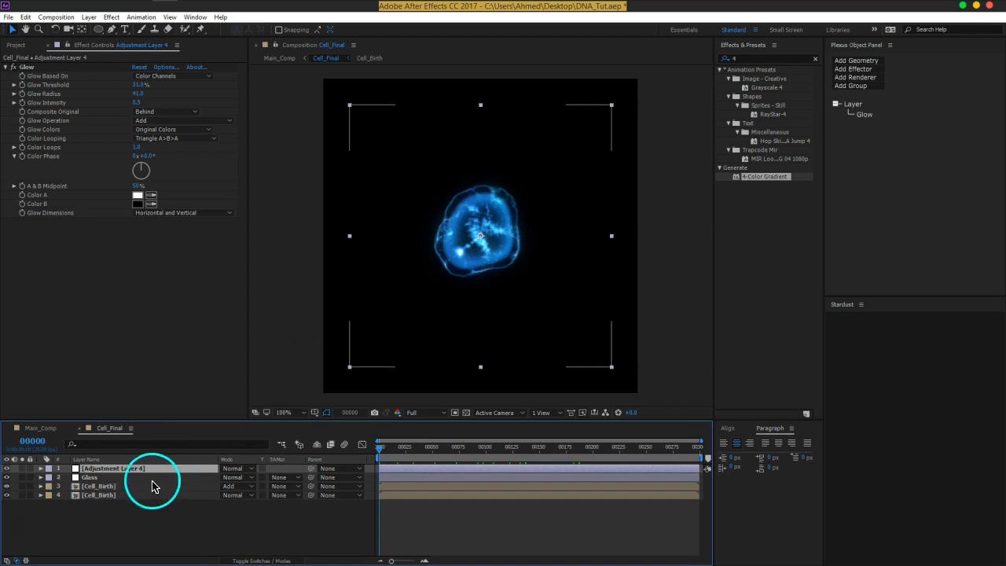
{"action": "left_click", "coordinate": [135, 467]}
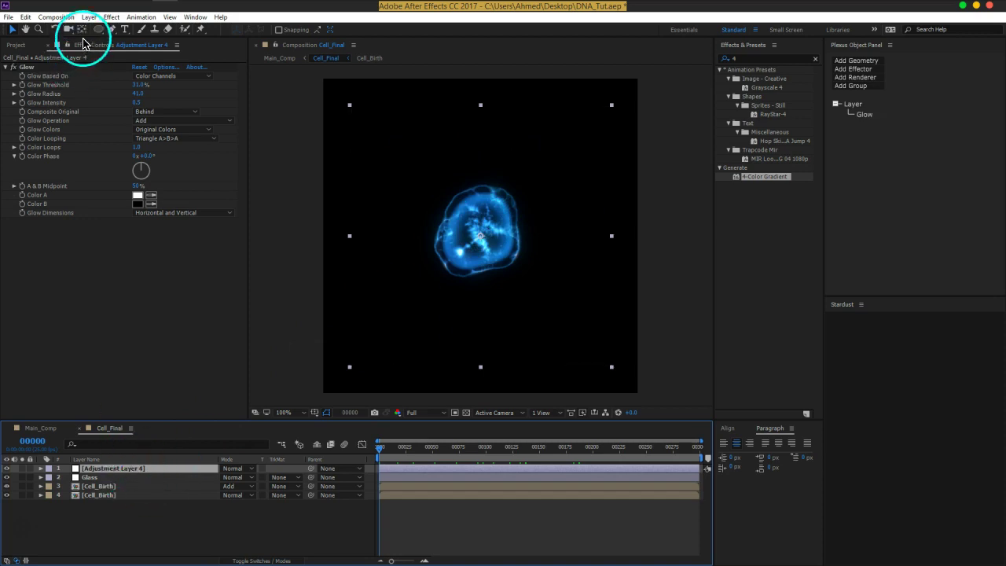
Make both the adjustment layer and Glass solids comp size via Solid Settings
{"action": "left_click", "coordinate": [88, 16]}
{"action": "left_click", "coordinate": [78, 38]}
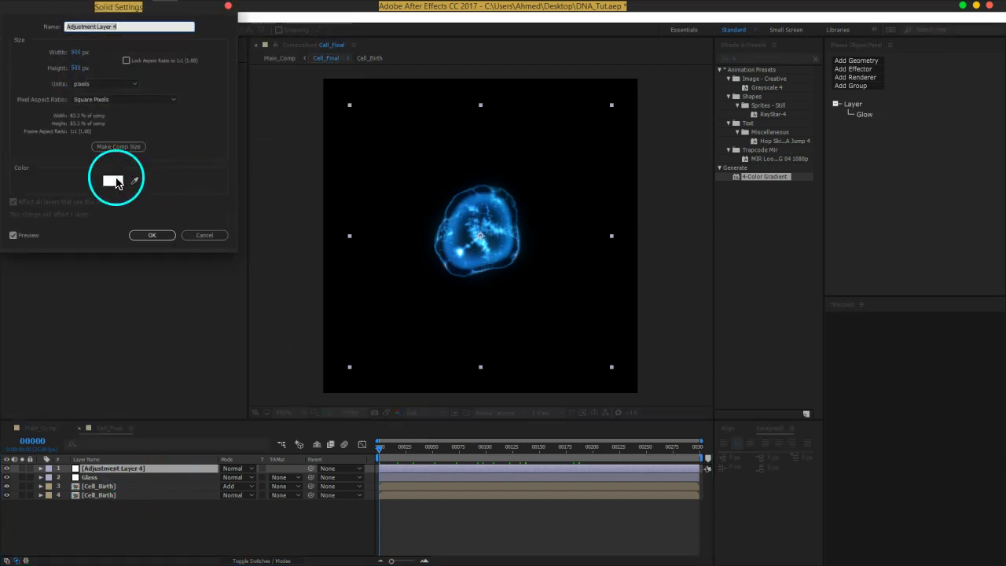
{"action": "left_click", "coordinate": [118, 146]}
{"action": "left_click", "coordinate": [151, 235]}
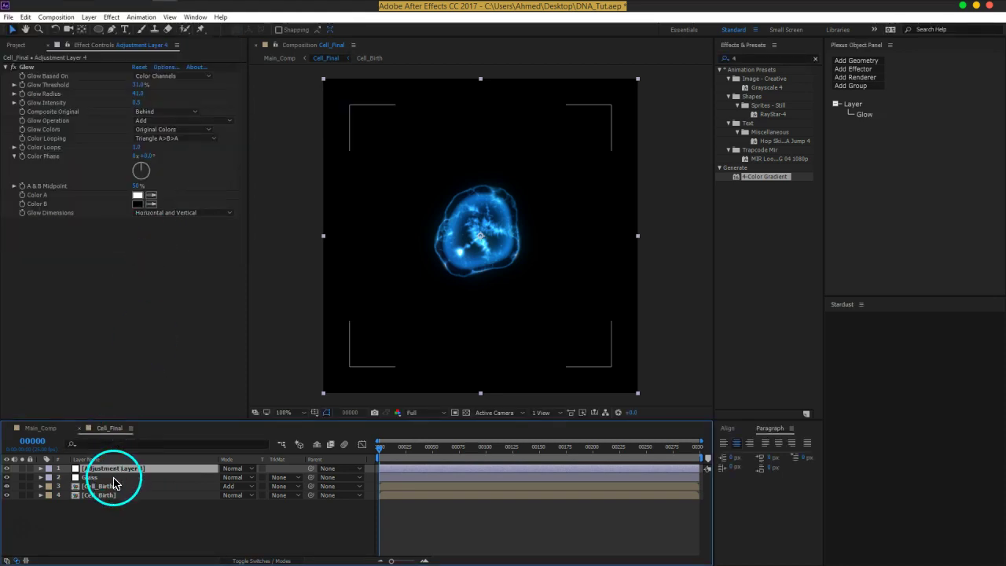
{"action": "left_click", "coordinate": [113, 478]}
{"action": "left_click", "coordinate": [85, 17]}
{"action": "left_click", "coordinate": [55, 39]}
{"action": "left_click", "coordinate": [113, 147]}
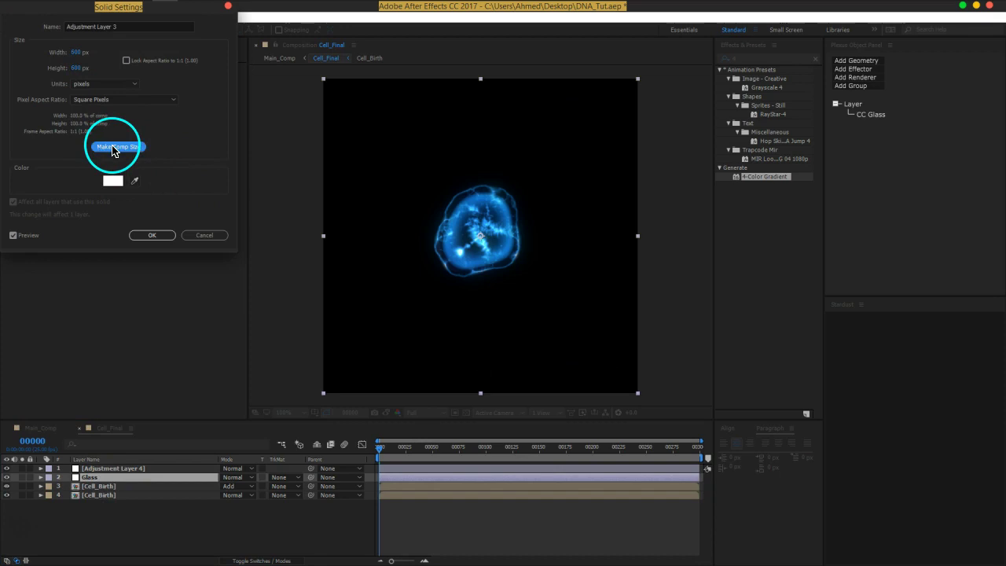
{"action": "left_click", "coordinate": [149, 234]}
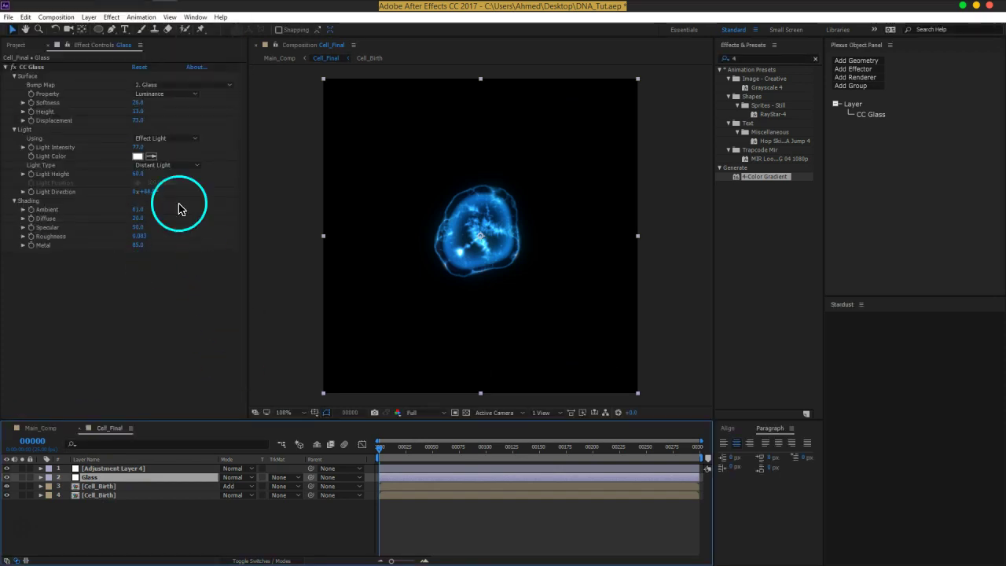
Set CC Glass Height 19, Displacement 25 and Light Intensity 122, then return to Main_Comp
{"action": "left_click_drag", "start_coordinate": [138, 112], "coordinate": [143, 116]}
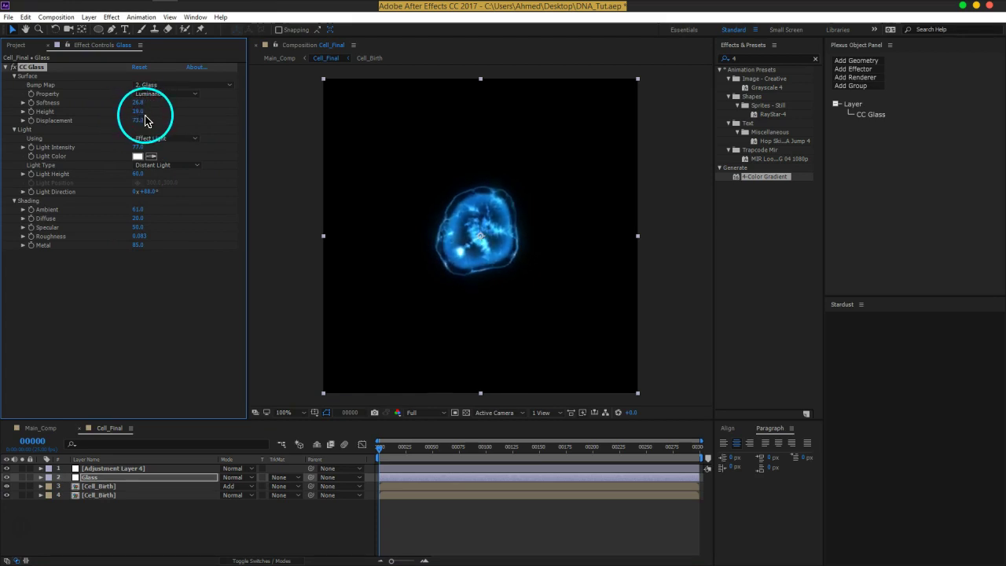
{"action": "left_click_drag", "start_coordinate": [141, 122], "coordinate": [102, 135]}
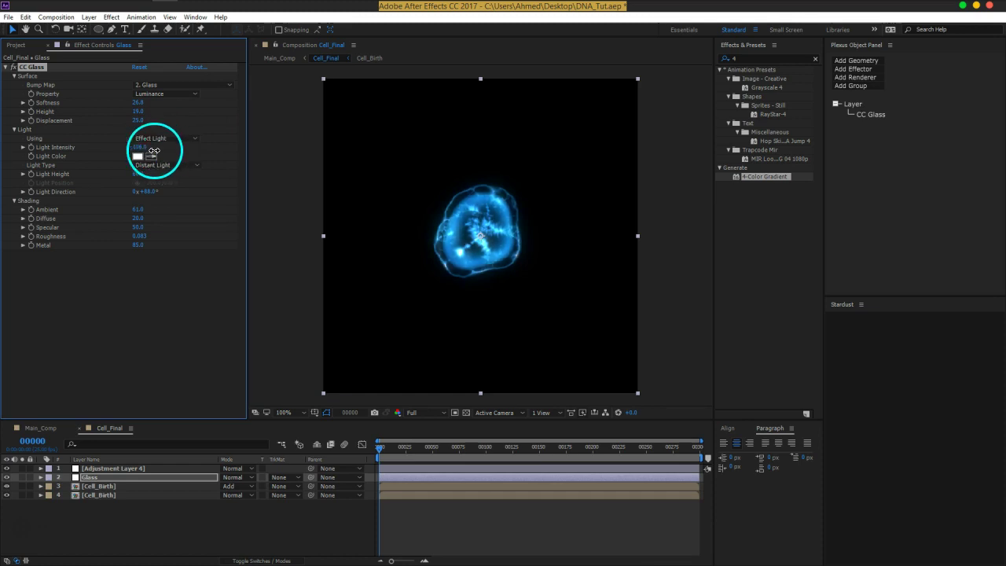
{"action": "left_click_drag", "start_coordinate": [164, 149], "coordinate": [168, 152]}
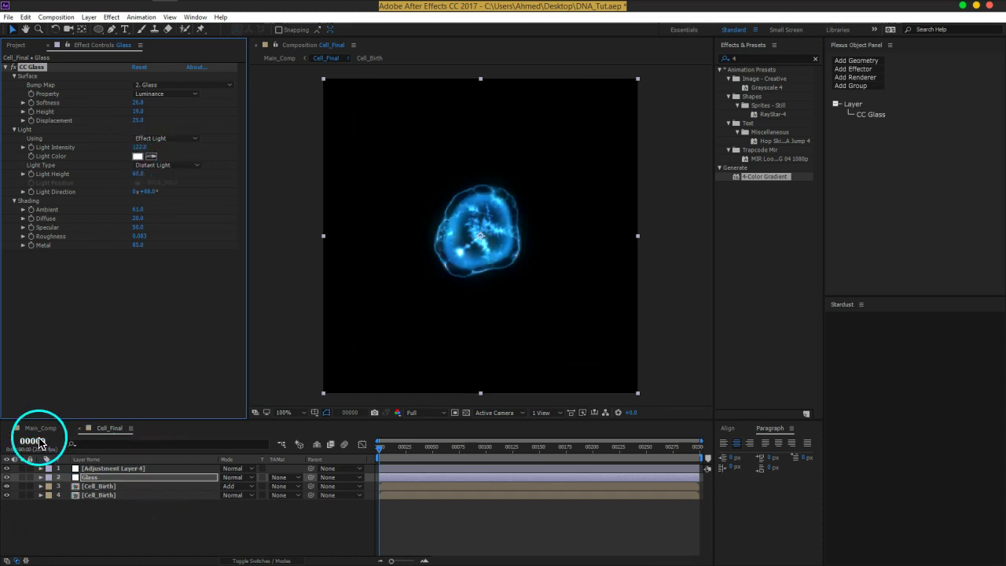
{"action": "left_click", "coordinate": [40, 429]}
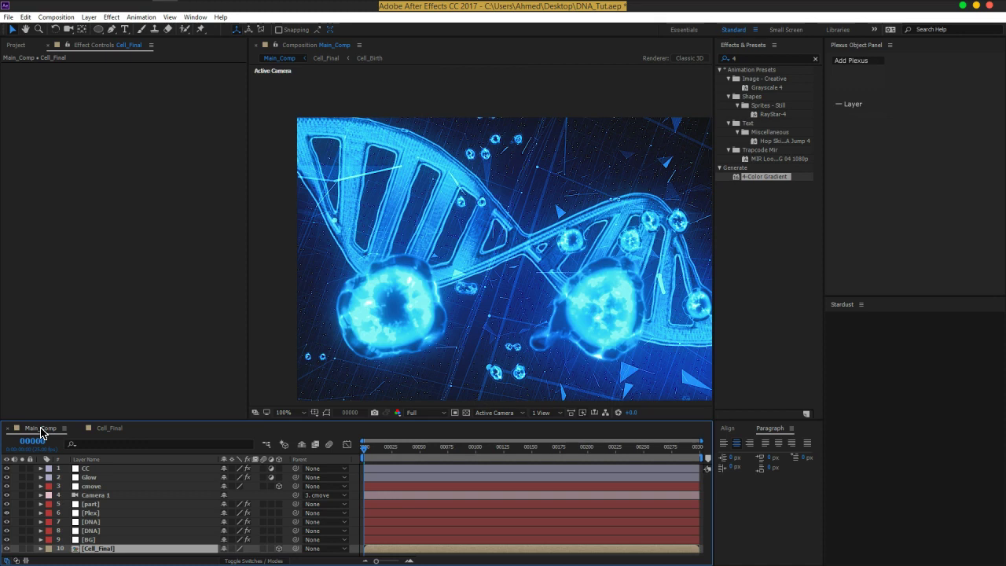
{"action": "left_click", "coordinate": [60, 424]}
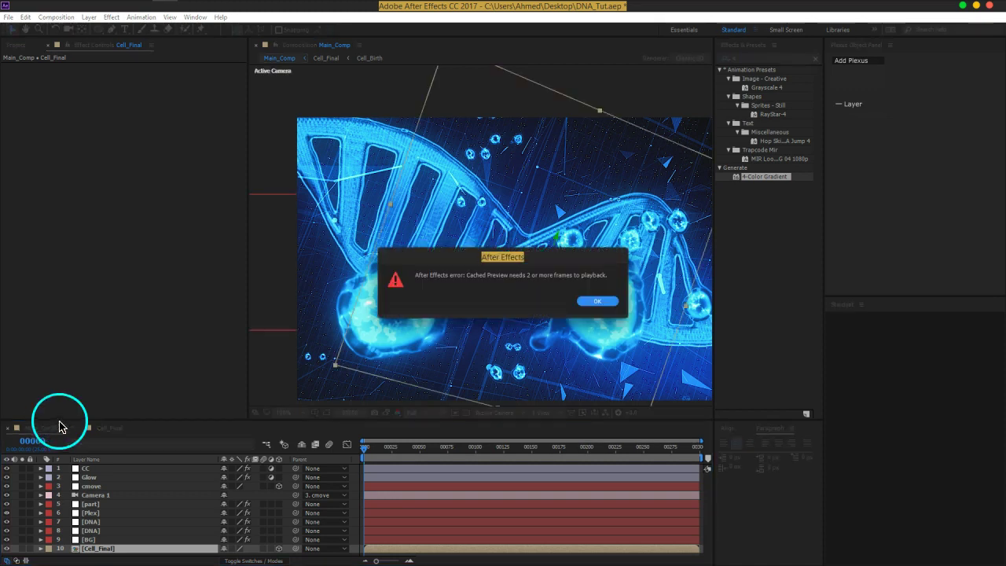
{"action": "left_click", "coordinate": [593, 304]}
{"action": "key", "text": "grave"}
{"action": "left_click", "coordinate": [768, 299]}
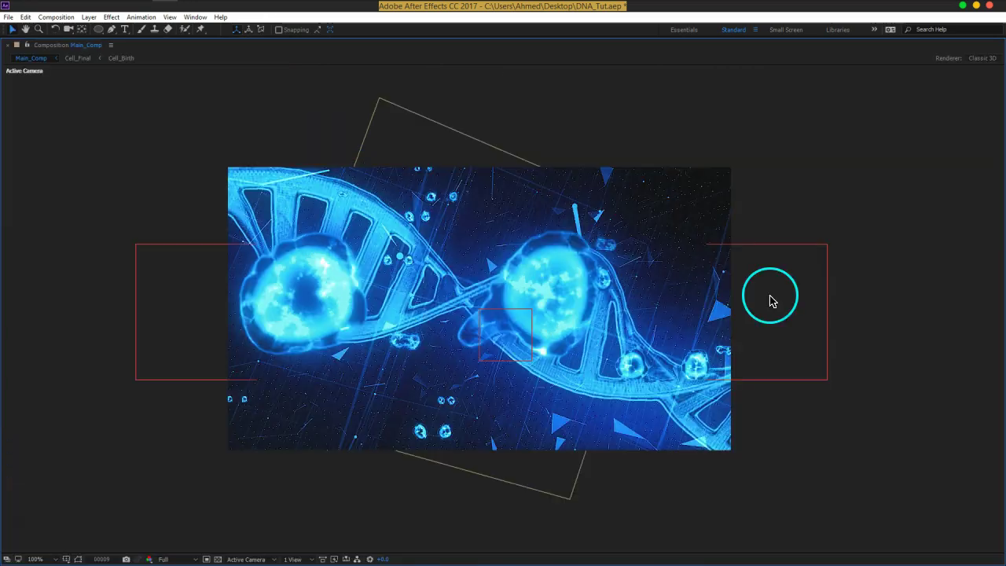
{"action": "key", "text": "space"}
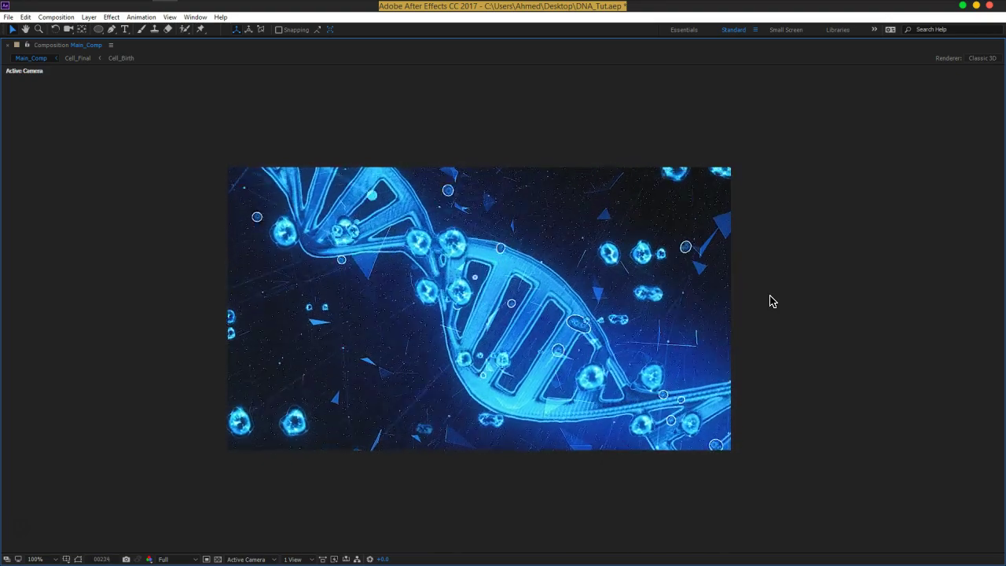
{"action": "key", "text": "space"}
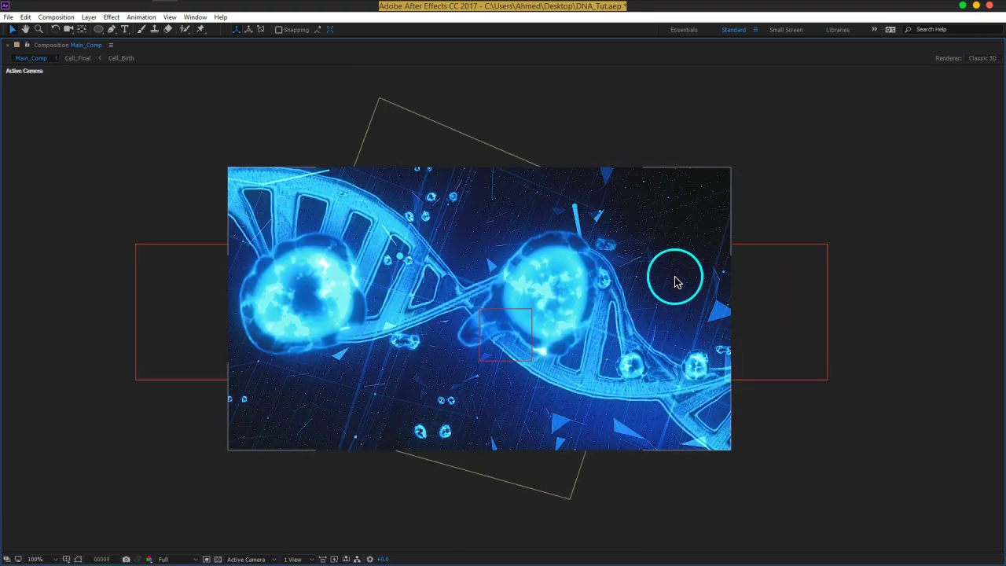
{"action": "key", "text": "grave"}
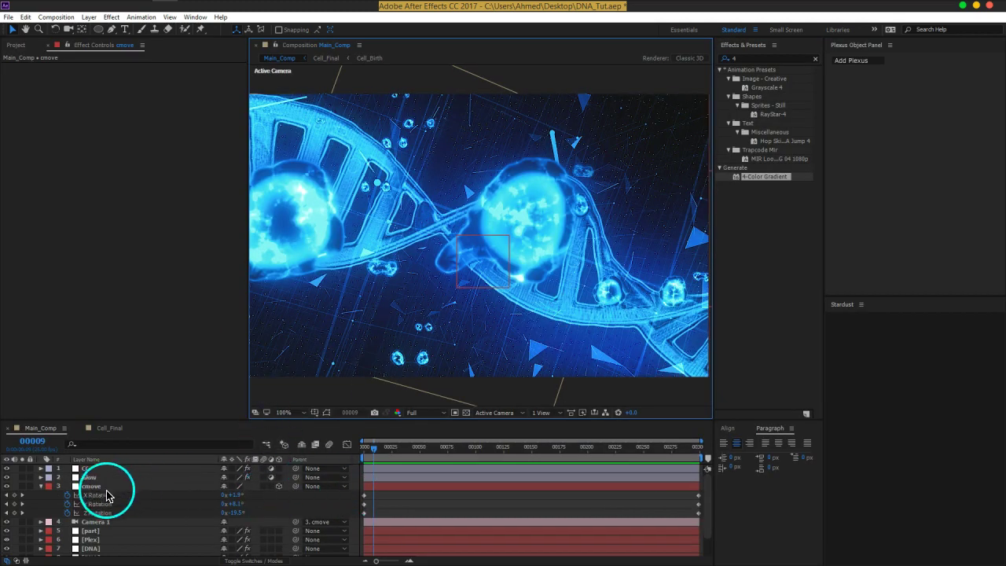
Select the CC layer and enter a new Lumetri Color Sharpen amount
{"action": "left_click", "coordinate": [118, 471]}
{"action": "left_click", "coordinate": [118, 468]}
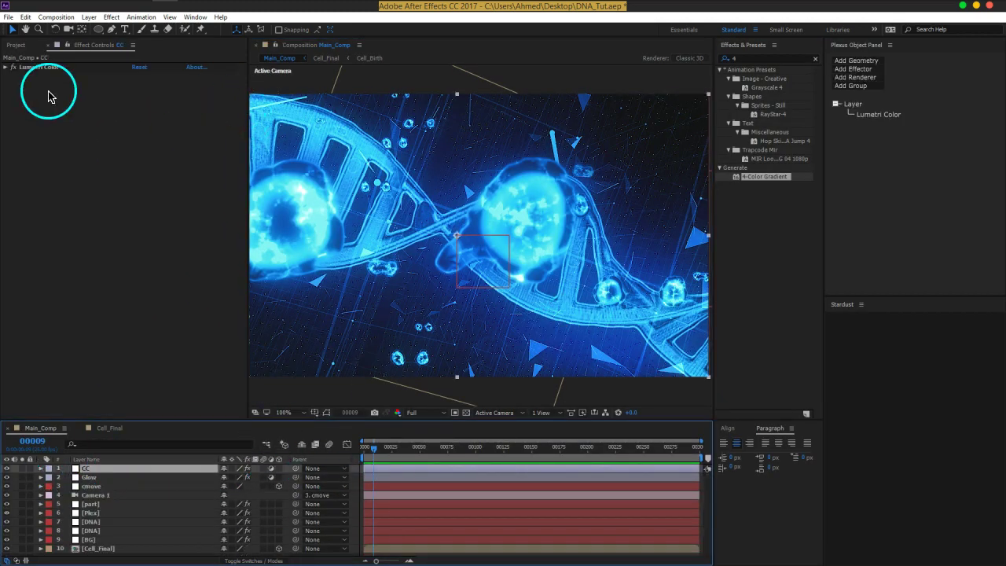
{"action": "left_click", "coordinate": [8, 66]}
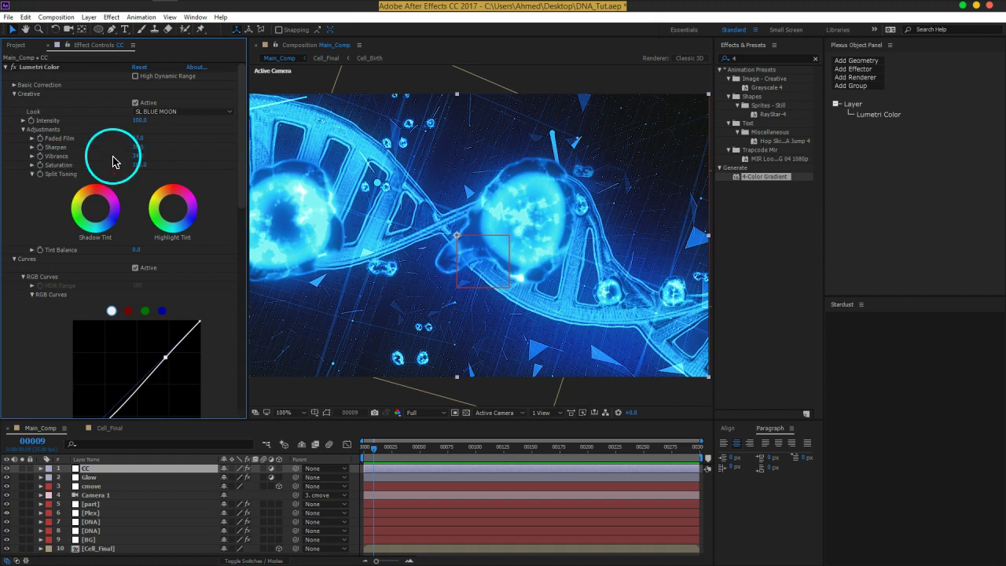
{"action": "left_click", "coordinate": [139, 147]}
{"action": "key", "text": "Return"}
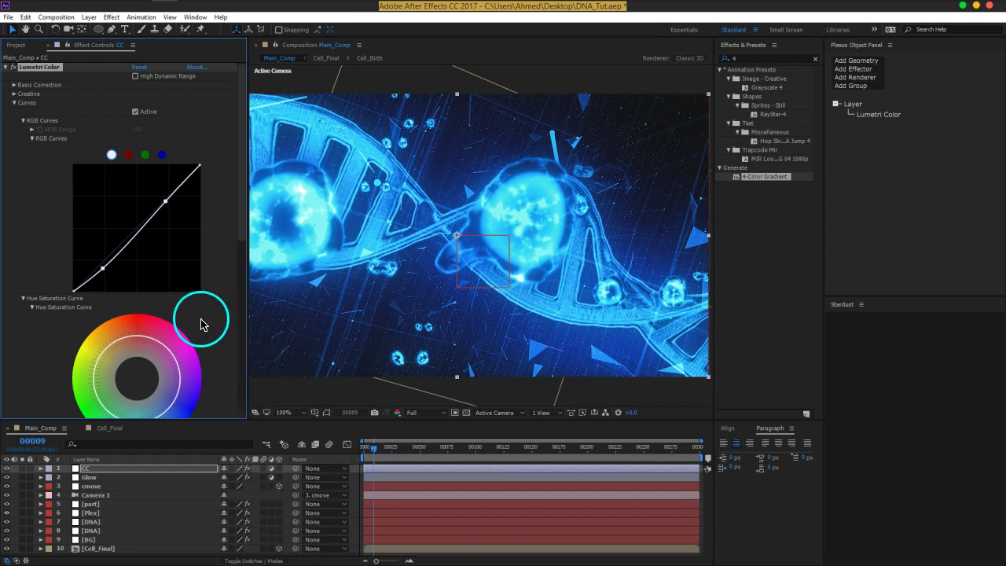
{"action": "scroll", "coordinate": [201, 316], "scroll_direction": "down", "scroll_amount": 3}
{"action": "scroll", "coordinate": [203, 317], "scroll_direction": "up", "scroll_amount": 3}
{"action": "scroll", "coordinate": [203, 317], "scroll_direction": "down", "scroll_amount": 1}
{"action": "scroll", "coordinate": [203, 317], "scroll_direction": "up", "scroll_amount": 1}
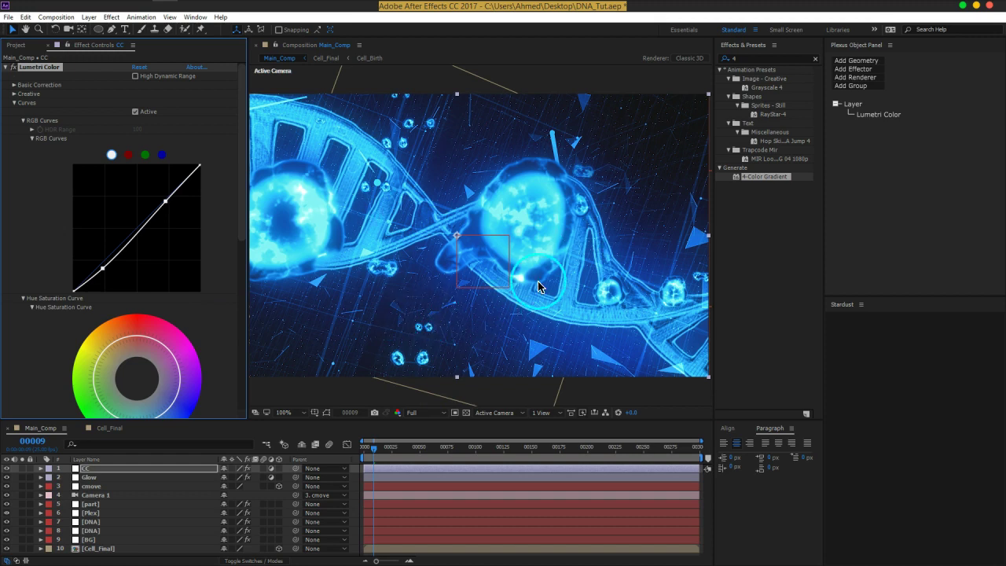
{"action": "mouse_move", "coordinate": [521, 286]}
{"action": "left_mouse_down"}
{"action": "mouse_move", "coordinate": [657, 301]}
{"action": "mouse_move", "coordinate": [587, 297]}
{"action": "left_mouse_up"}
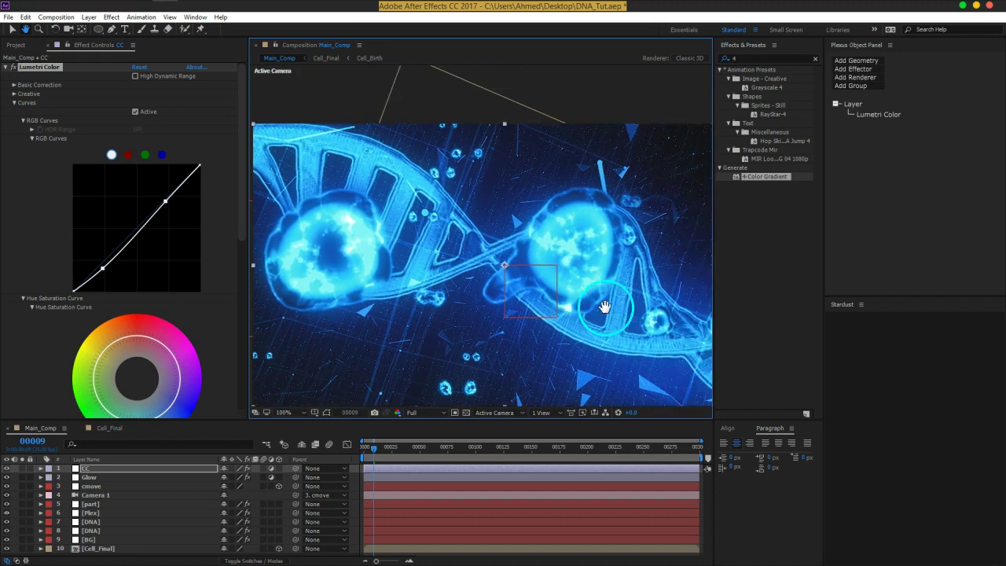